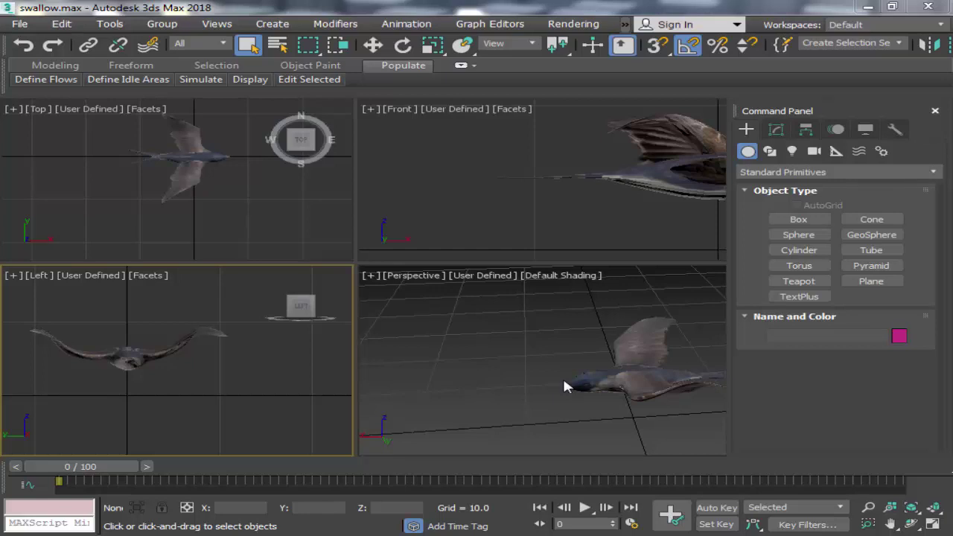
Step: Select the swallow and pan it into place in the Perspective and Left views
click(562, 375)
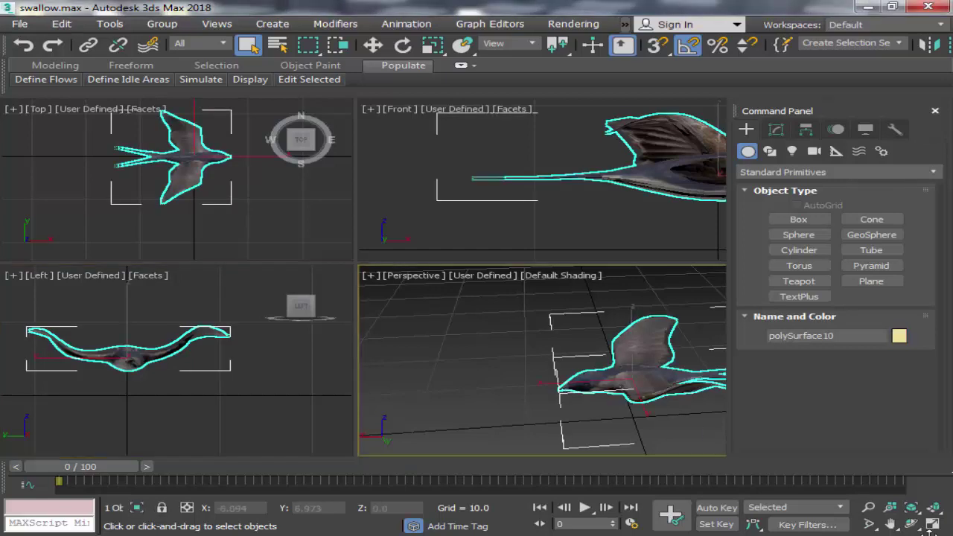
click(890, 524)
drag(672, 389, 567, 385)
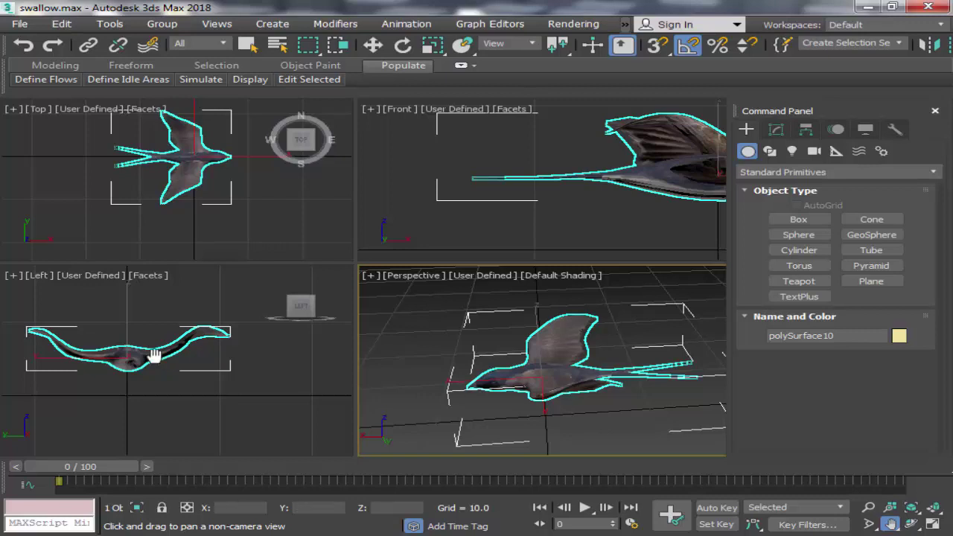
drag(163, 358, 196, 367)
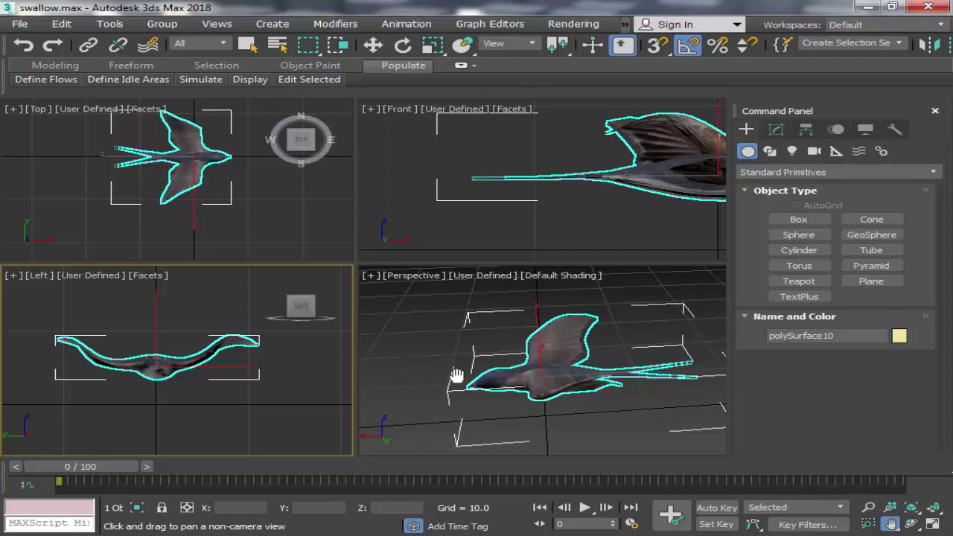
drag(540, 379, 536, 353)
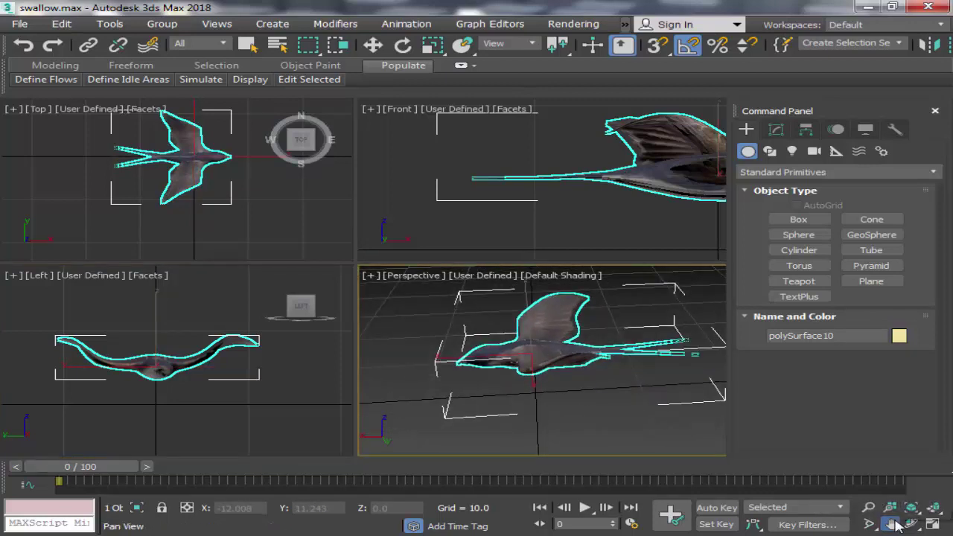
Step: Maximize Perspective, orbit the swallow from side, left and top, then restore four viewports
click(933, 525)
click(911, 524)
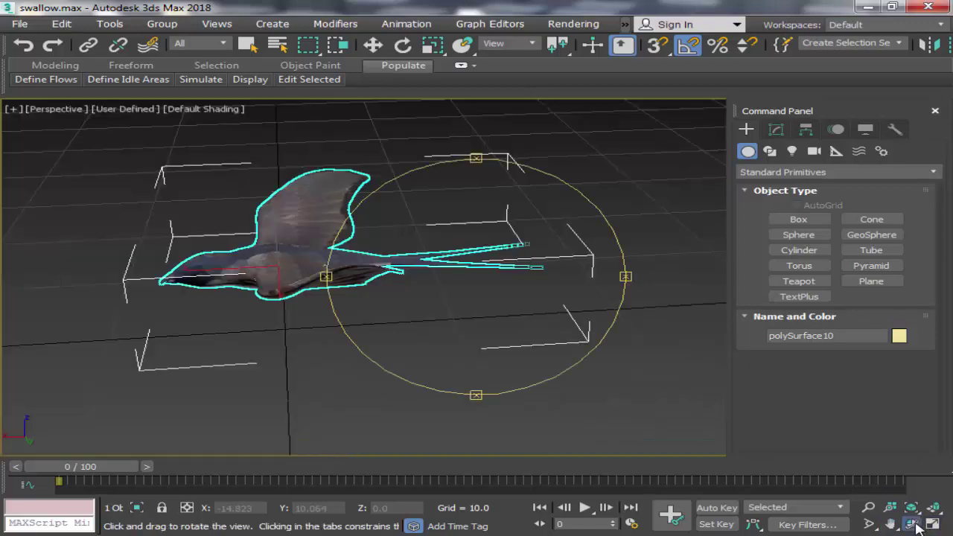
mouse_move(557, 267)
mouse_down()
mouse_move(567, 295)
mouse_move(553, 262)
mouse_up()
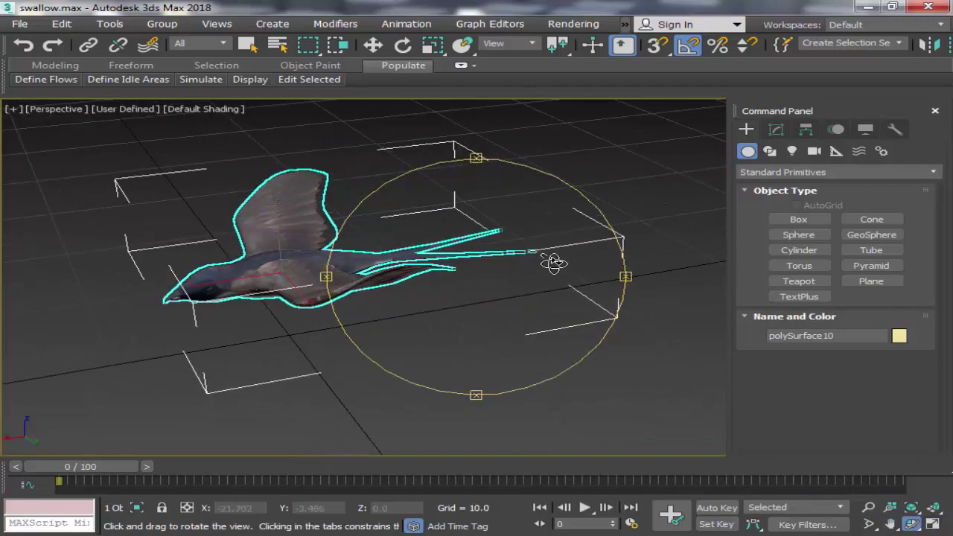
mouse_move(340, 266)
mouse_down()
mouse_move(511, 212)
mouse_move(366, 230)
mouse_move(330, 273)
mouse_move(446, 184)
mouse_move(312, 298)
mouse_move(283, 255)
mouse_move(320, 207)
mouse_move(343, 246)
mouse_move(470, 216)
mouse_move(453, 204)
mouse_move(451, 223)
mouse_move(481, 285)
mouse_move(508, 258)
mouse_move(517, 291)
mouse_move(676, 285)
mouse_move(677, 246)
mouse_move(484, 261)
mouse_move(372, 291)
mouse_move(393, 228)
mouse_move(479, 212)
mouse_move(432, 270)
mouse_move(365, 293)
mouse_move(378, 212)
mouse_up()
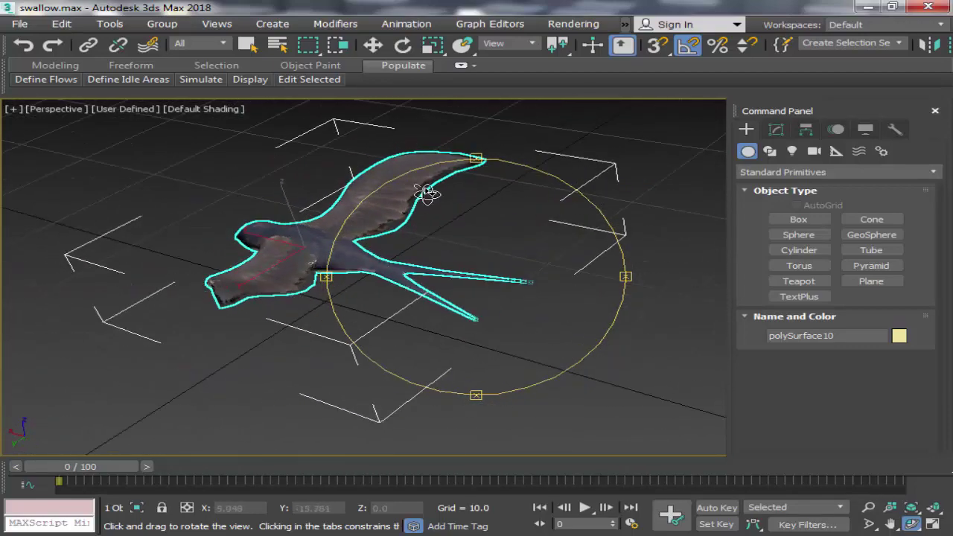
mouse_move(426, 192)
mouse_down()
mouse_move(489, 208)
mouse_move(493, 198)
mouse_up()
mouse_move(324, 216)
mouse_down()
mouse_move(383, 212)
mouse_move(442, 184)
mouse_move(495, 173)
mouse_up()
drag(382, 251, 451, 248)
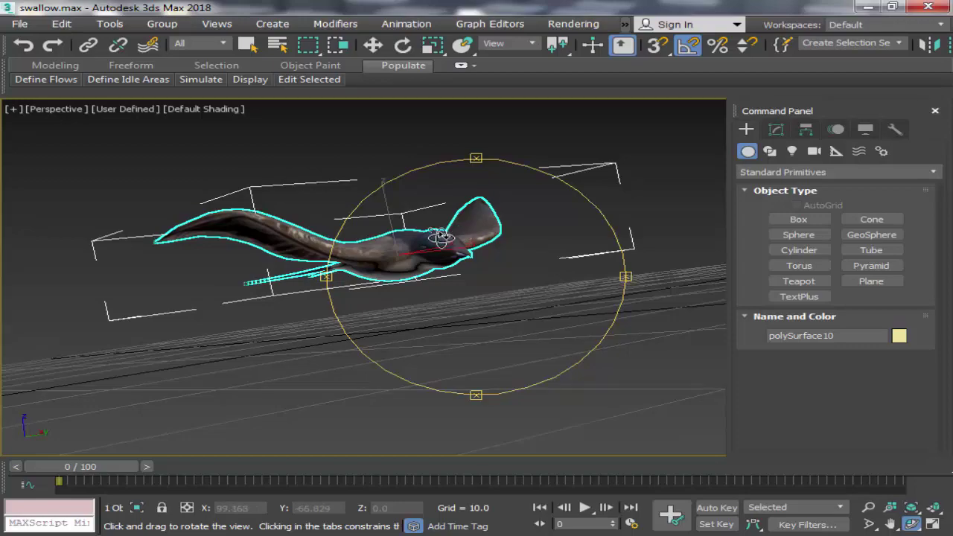
mouse_move(459, 235)
mouse_down()
mouse_move(552, 273)
mouse_move(407, 231)
mouse_move(603, 206)
mouse_move(478, 249)
mouse_move(453, 198)
mouse_move(466, 153)
mouse_move(453, 238)
mouse_move(320, 323)
mouse_move(342, 220)
mouse_move(481, 225)
mouse_move(483, 234)
mouse_up()
mouse_move(269, 274)
mouse_down()
mouse_move(390, 211)
mouse_move(419, 279)
mouse_move(436, 187)
mouse_move(213, 209)
mouse_move(15, 189)
mouse_move(661, 346)
mouse_move(622, 319)
mouse_move(322, 339)
mouse_move(261, 313)
mouse_move(538, 198)
mouse_move(381, 265)
mouse_move(461, 187)
mouse_move(490, 129)
mouse_move(518, 192)
mouse_move(436, 206)
mouse_move(588, 186)
mouse_move(610, 218)
mouse_up()
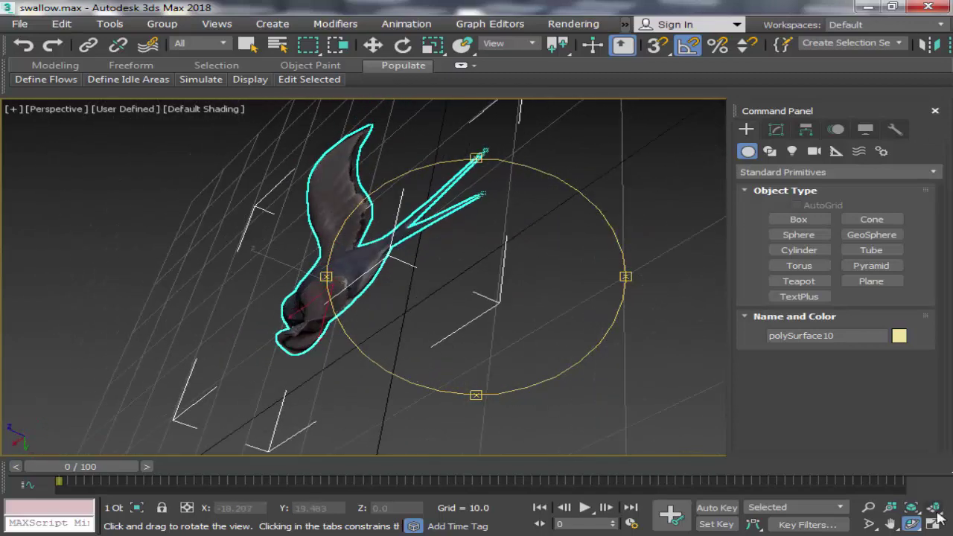
click(932, 524)
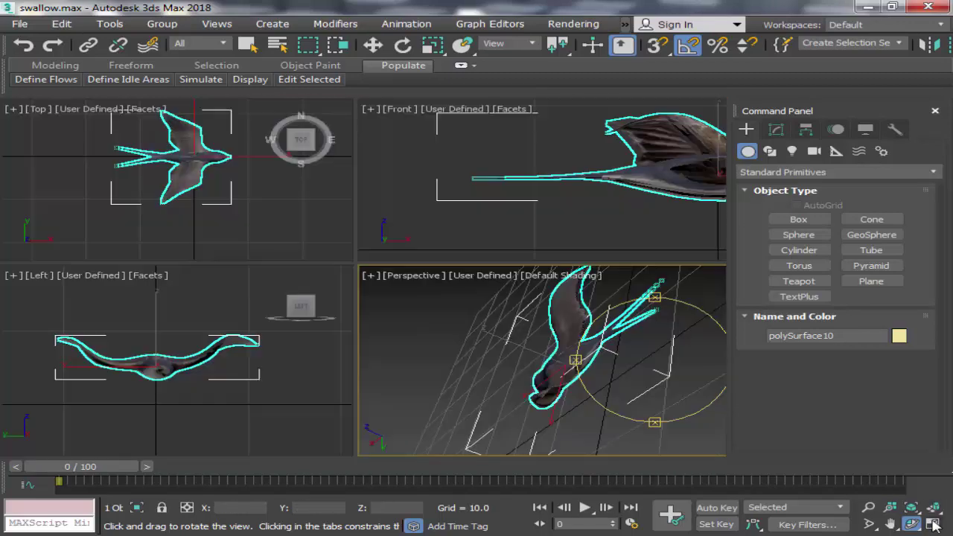
Step: Maximize the Top view, zoom out and pan the swallow toward the lower-left corner
right_click(239, 238)
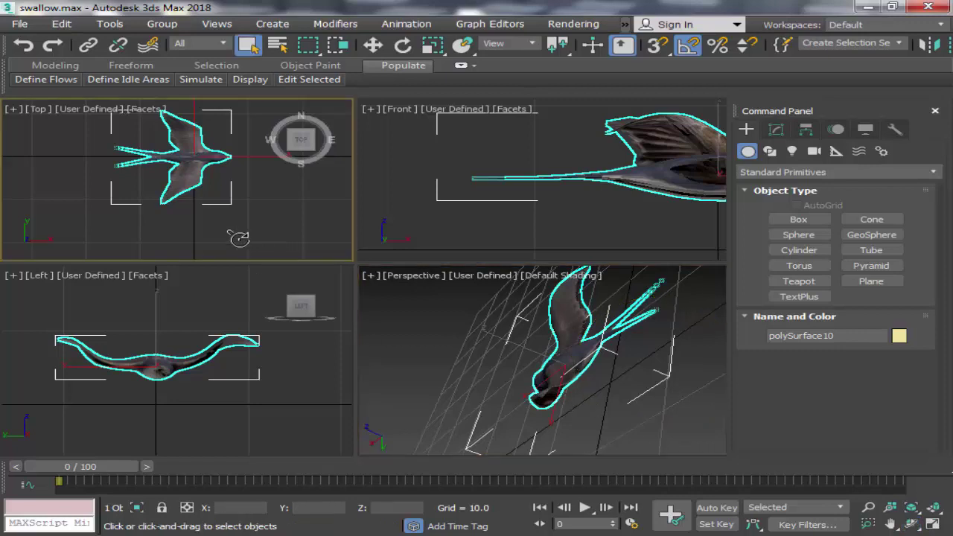
click(932, 523)
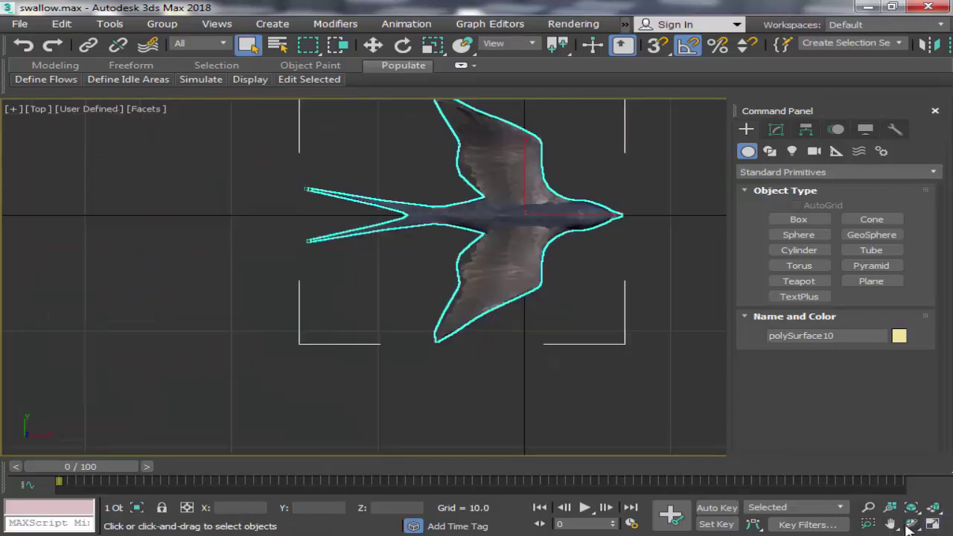
click(891, 524)
scroll(489, 323, down, 5)
mouse_move(489, 323)
mouse_down()
mouse_move(340, 365)
mouse_move(126, 392)
mouse_move(541, 402)
mouse_move(481, 279)
mouse_move(139, 382)
mouse_move(196, 385)
mouse_move(145, 382)
mouse_move(213, 340)
mouse_move(676, 347)
mouse_move(276, 113)
mouse_move(66, 340)
mouse_move(128, 408)
mouse_up()
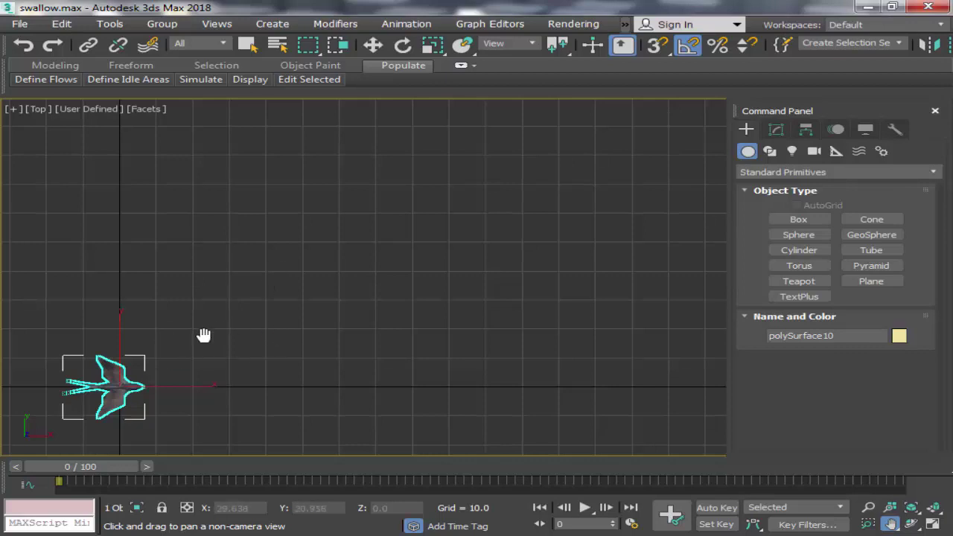
mouse_move(143, 392)
mouse_down()
mouse_move(139, 380)
mouse_move(119, 400)
mouse_move(165, 382)
mouse_move(85, 383)
mouse_up()
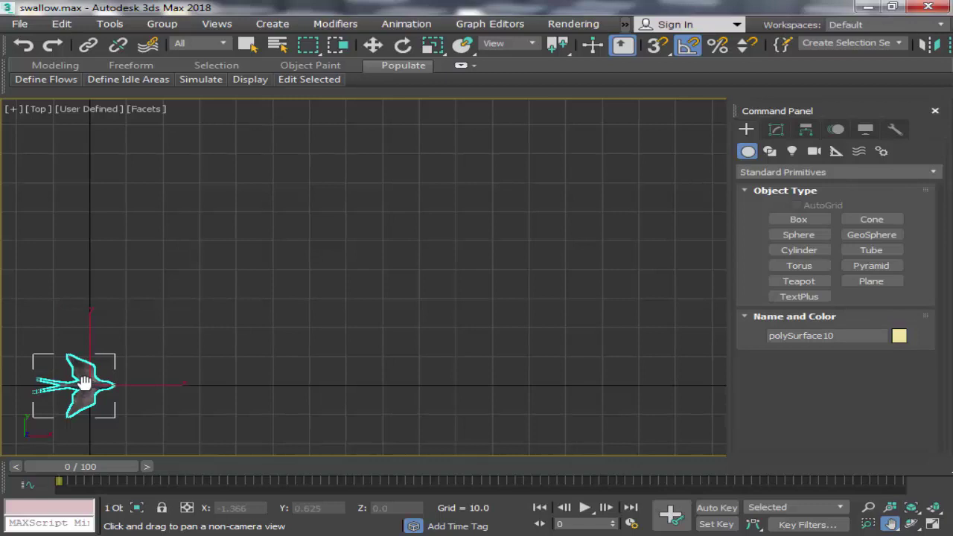
drag(84, 382, 85, 369)
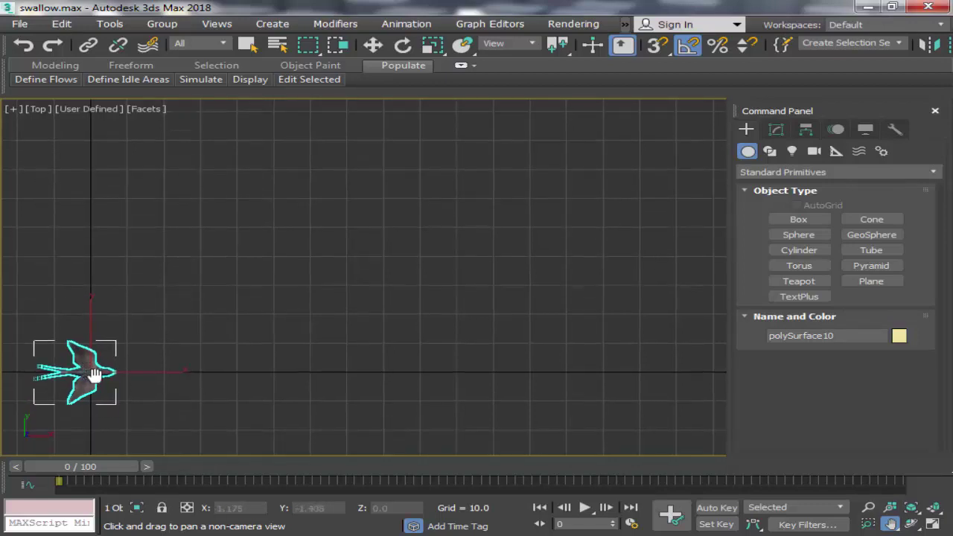
drag(79, 394, 78, 406)
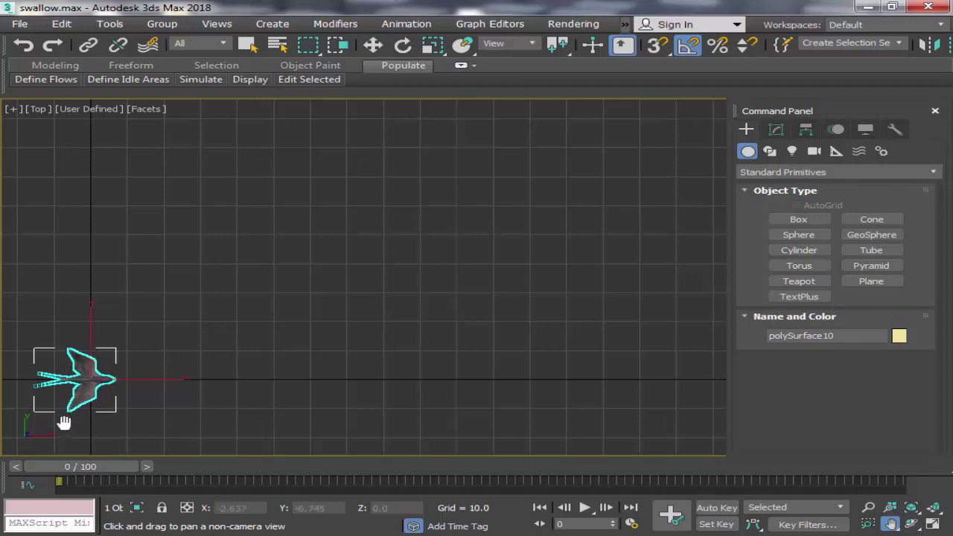
drag(87, 380, 82, 393)
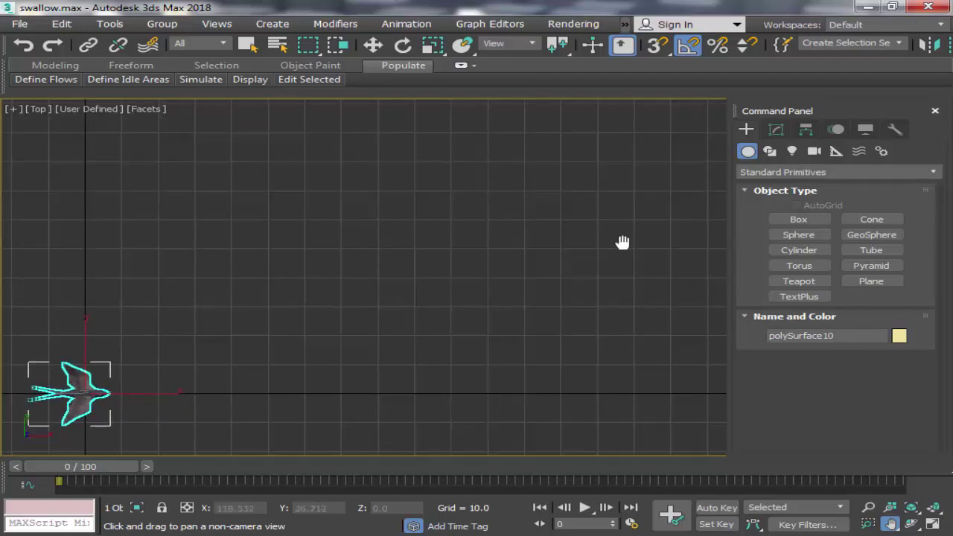
click(859, 150)
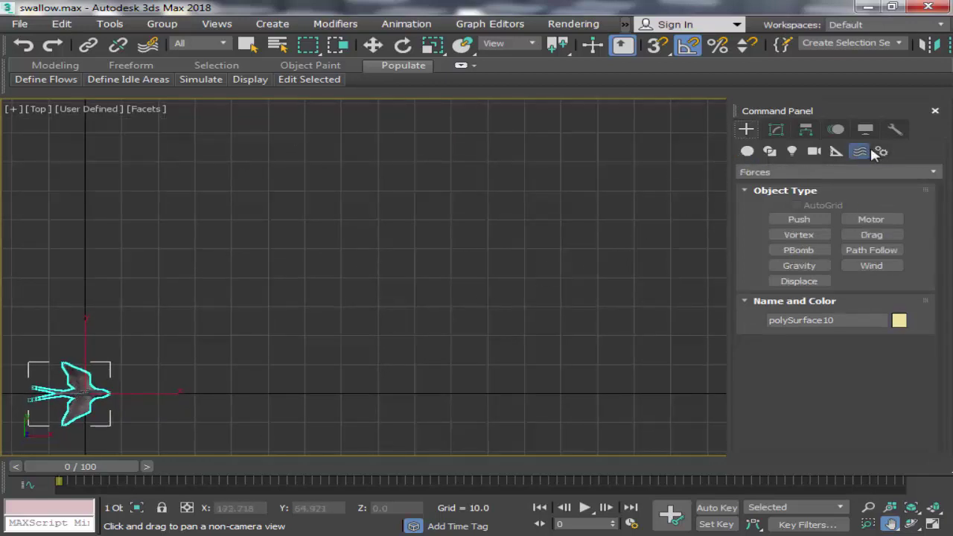
click(881, 151)
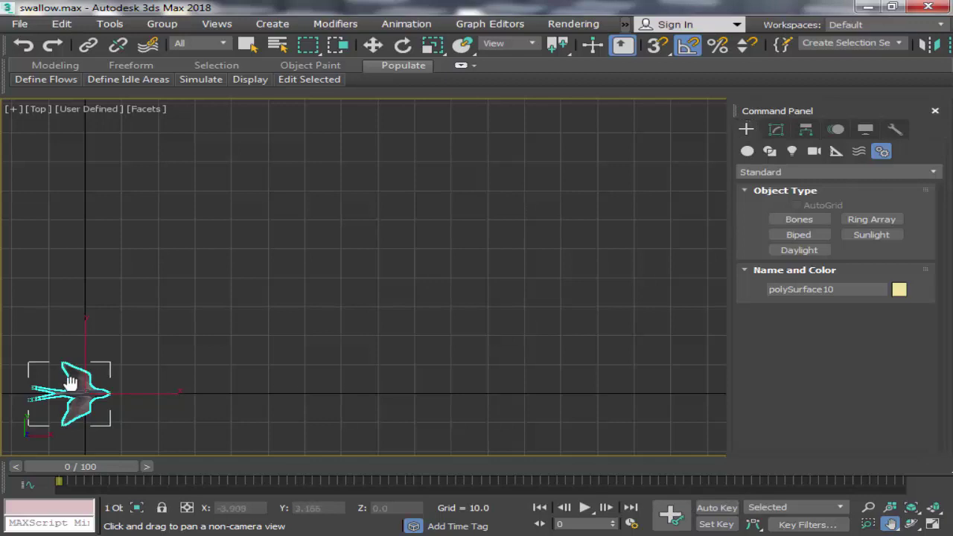
drag(74, 381, 78, 383)
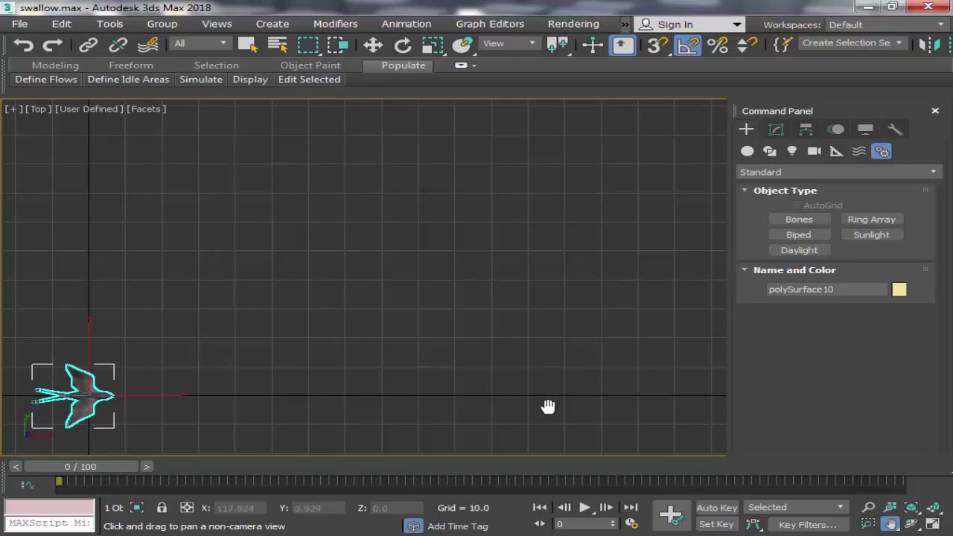
mouse_move(93, 475)
mouse_down()
mouse_move(951, 446)
mouse_move(452, 466)
mouse_move(81, 466)
mouse_up()
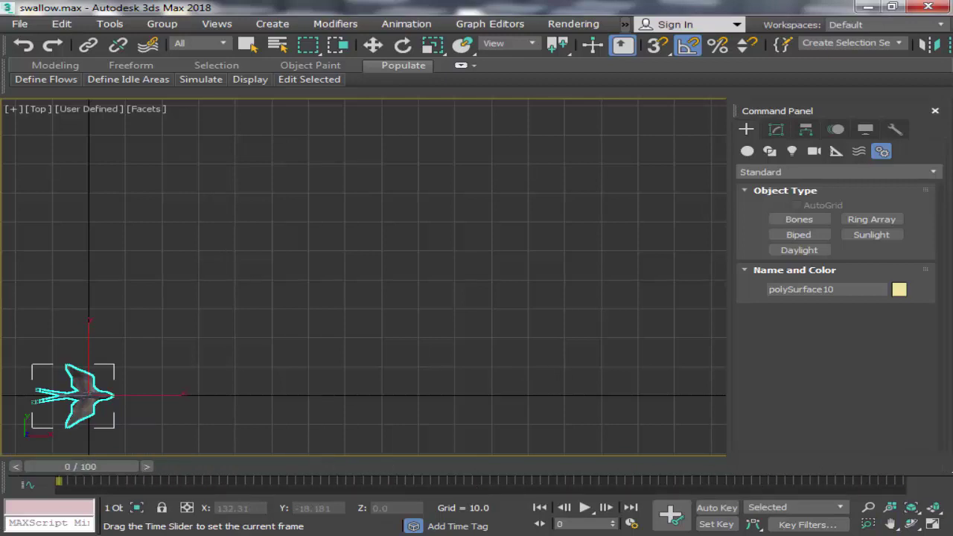
Step: Set the Time Configuration frame rate to PAL
click(631, 523)
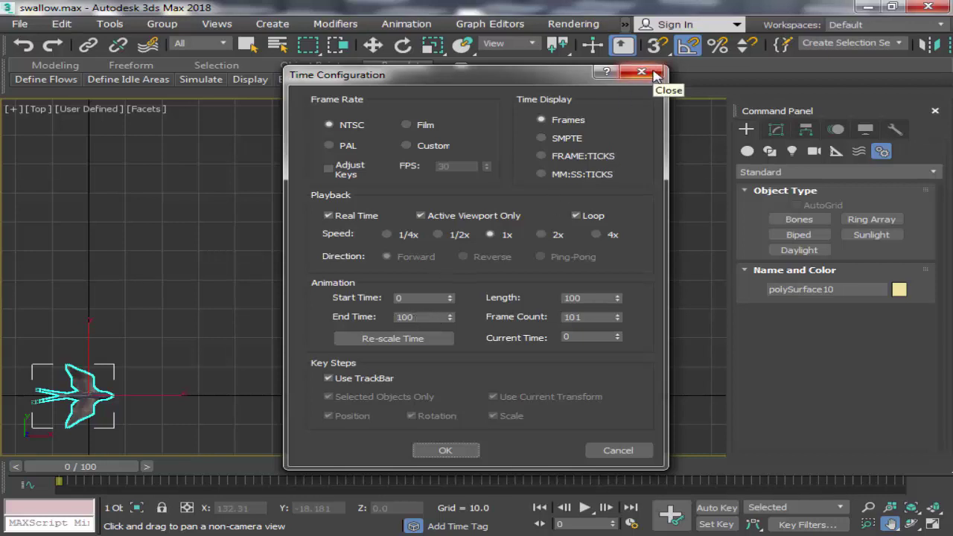
click(332, 150)
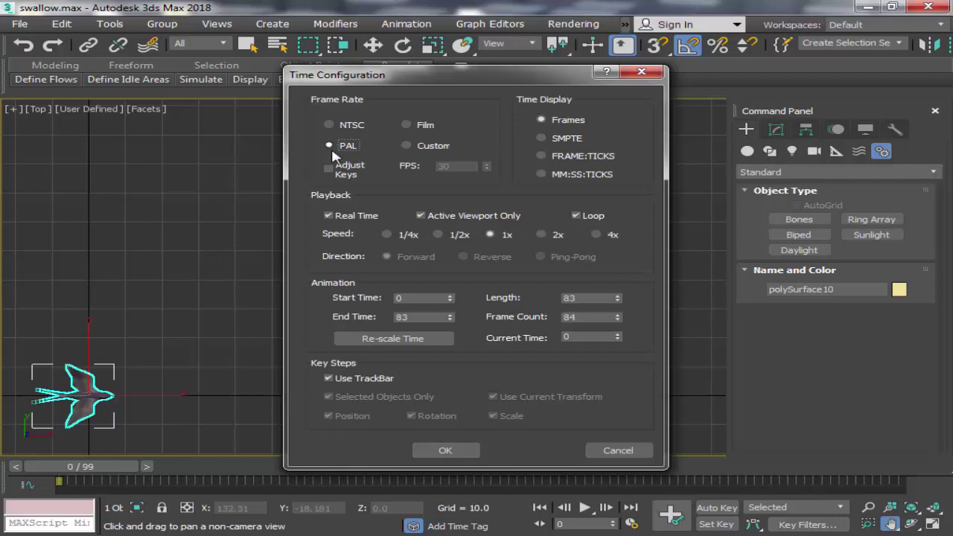
click(445, 449)
Step: Scrub the timeline, return to frame 0 and turn on Auto Key
mouse_move(103, 466)
mouse_down()
mouse_move(927, 471)
mouse_move(82, 469)
mouse_up()
key(ctrl+p)
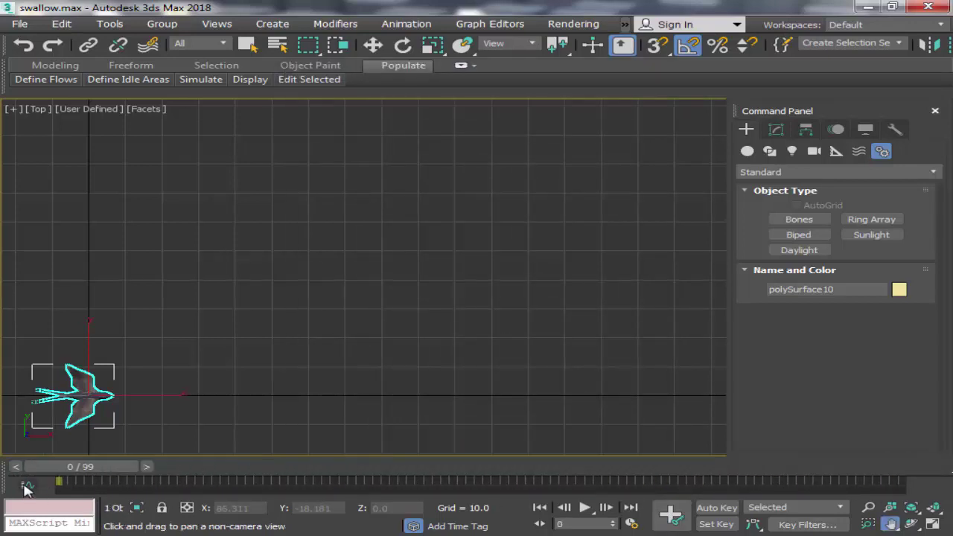
click(711, 512)
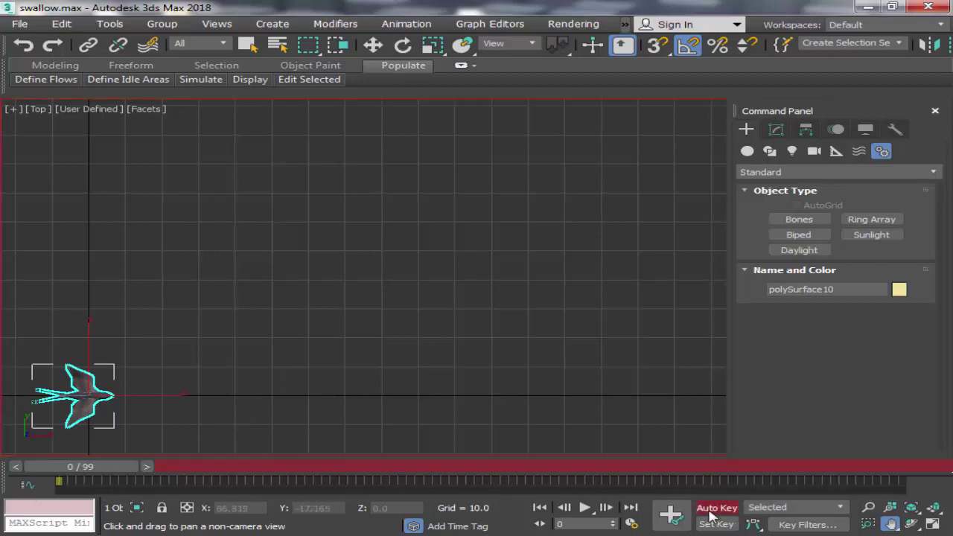
Step: With Select and Move, undo a trial move and key the swallow at X 10.784 on frame 1
click(669, 513)
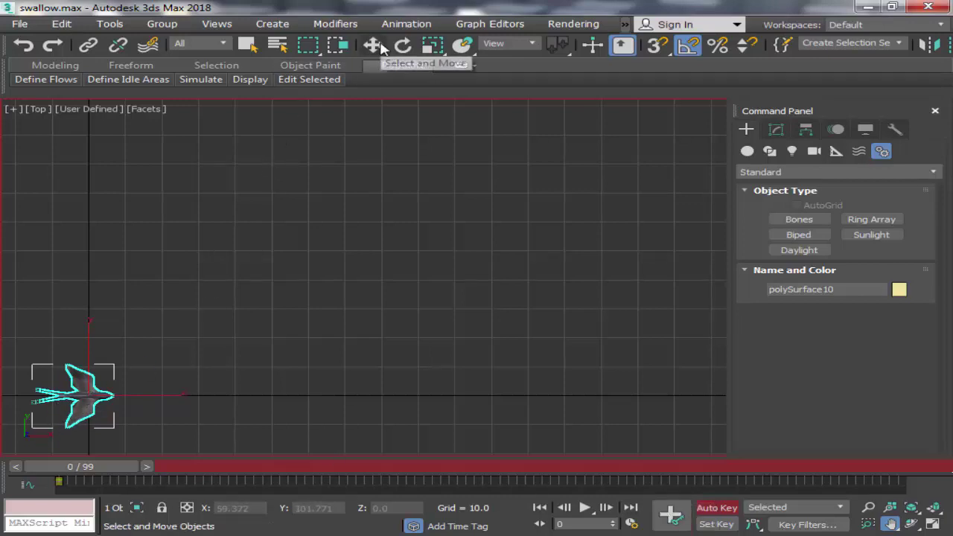
click(372, 45)
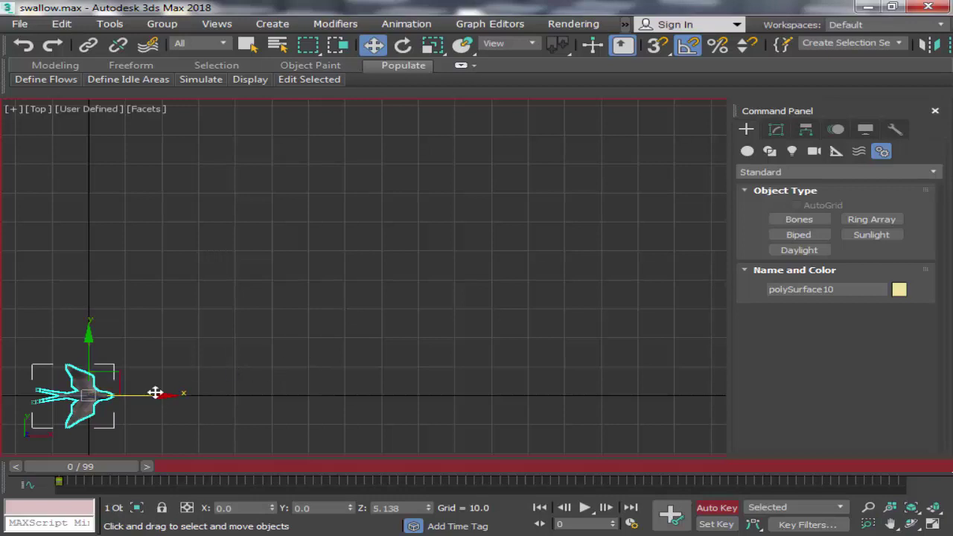
drag(160, 396, 186, 395)
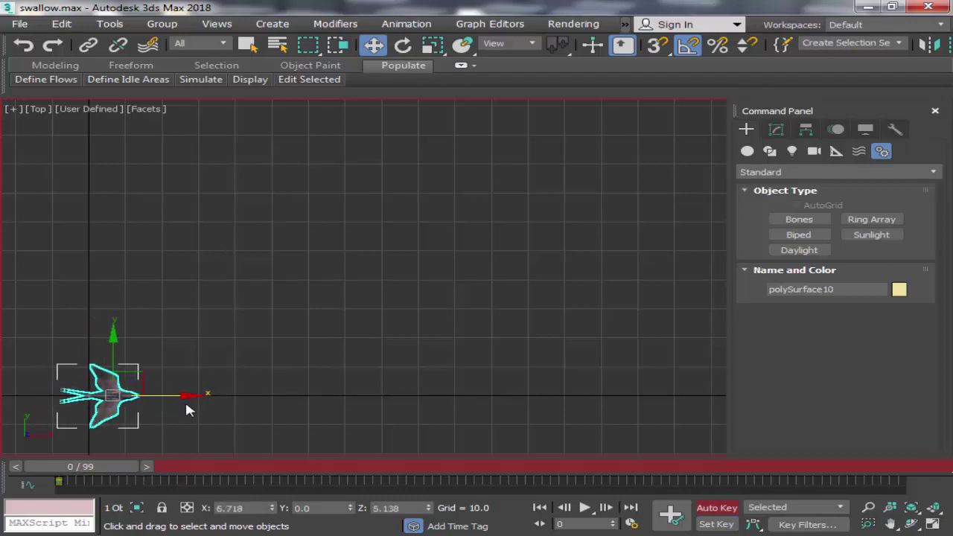
click(31, 43)
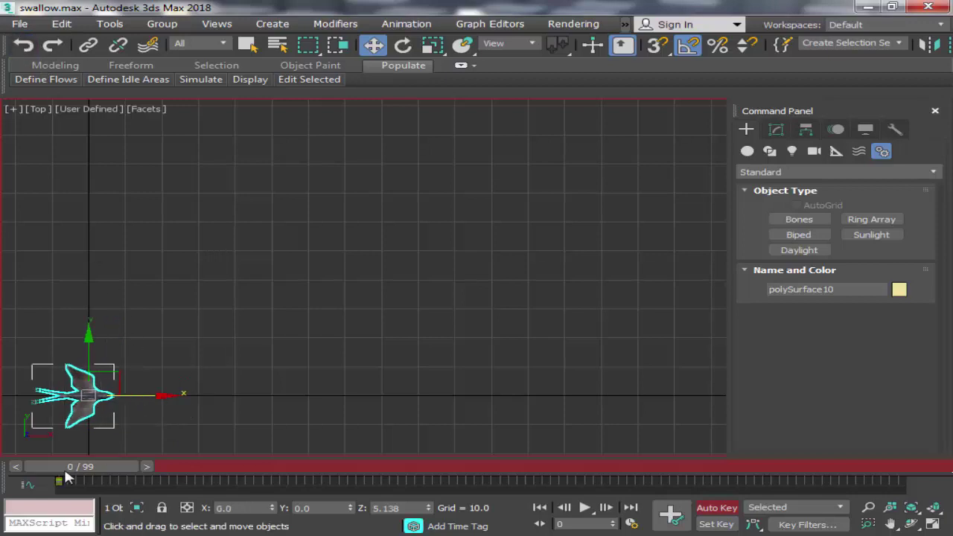
click(151, 468)
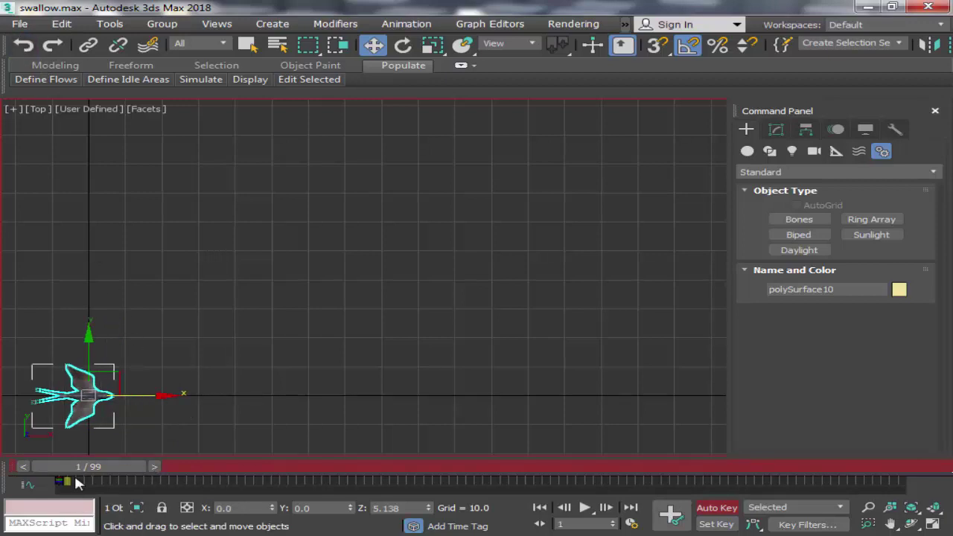
drag(156, 402, 234, 414)
Step: Key the swallow further right on frames 3 and 4, then reselect it at frame 5
click(154, 467)
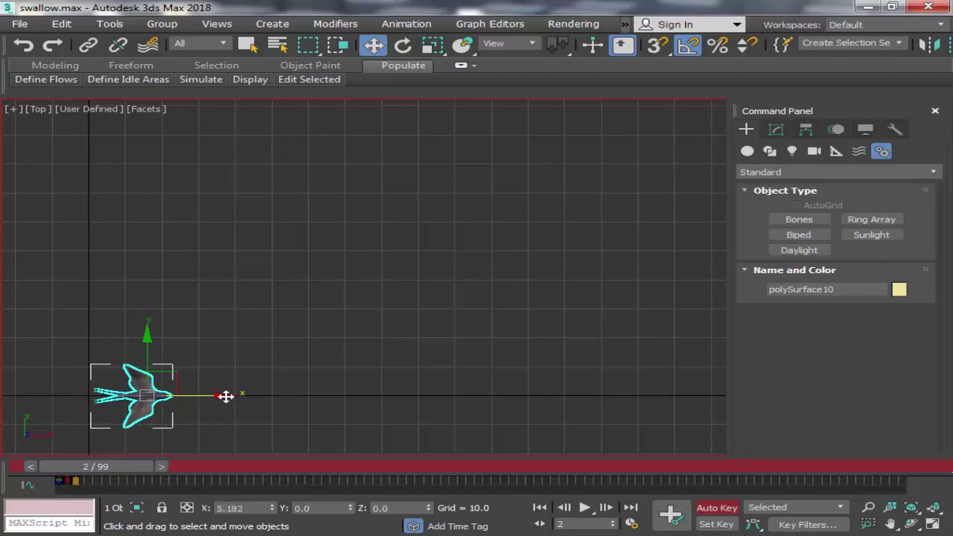
click(160, 467)
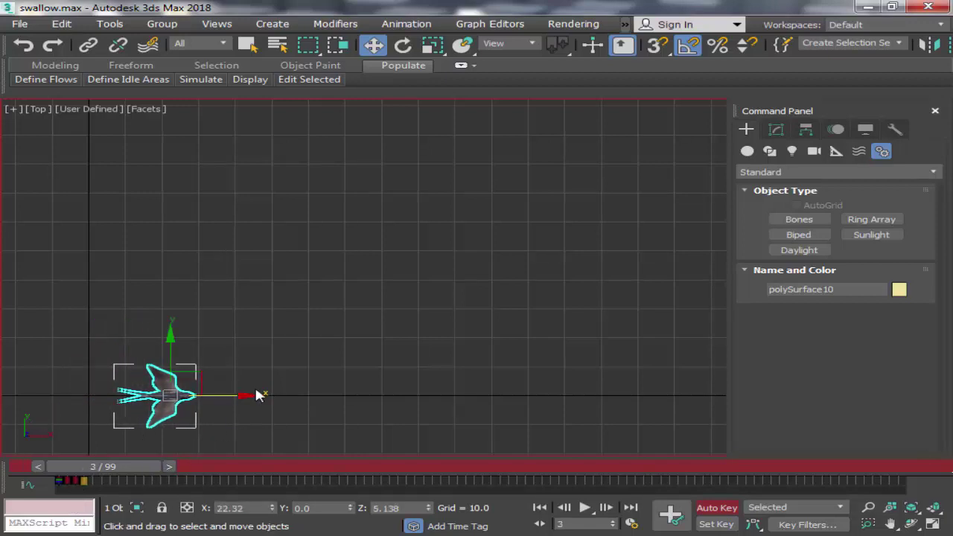
drag(247, 398, 284, 396)
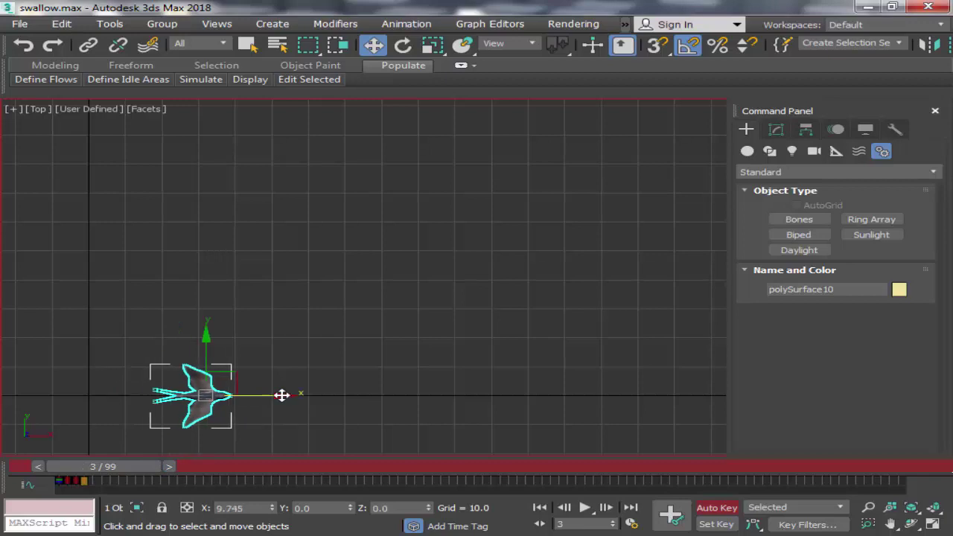
click(170, 467)
drag(314, 395, 372, 396)
key(.)
click(398, 408)
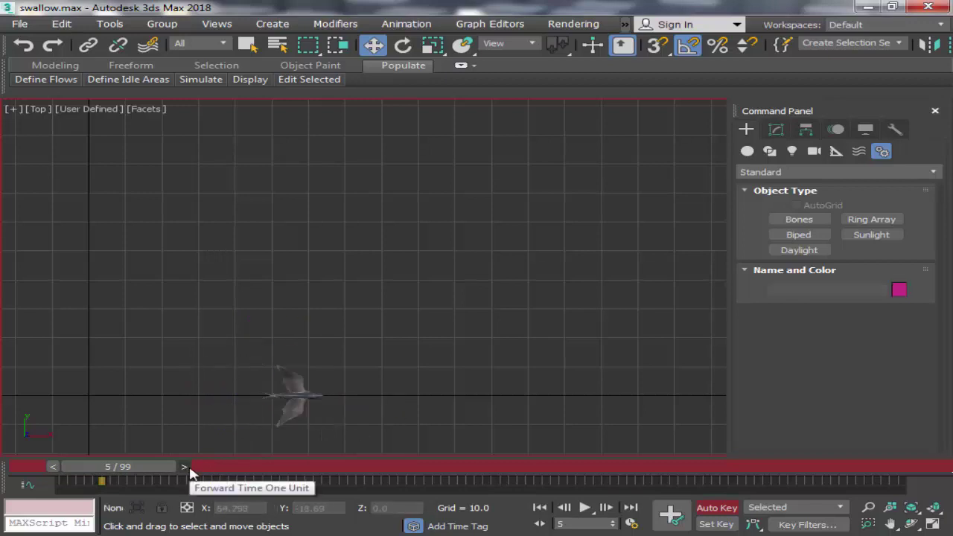
click(294, 395)
Step: Move the swallow right along X on frames 6, 7 and 8
click(184, 468)
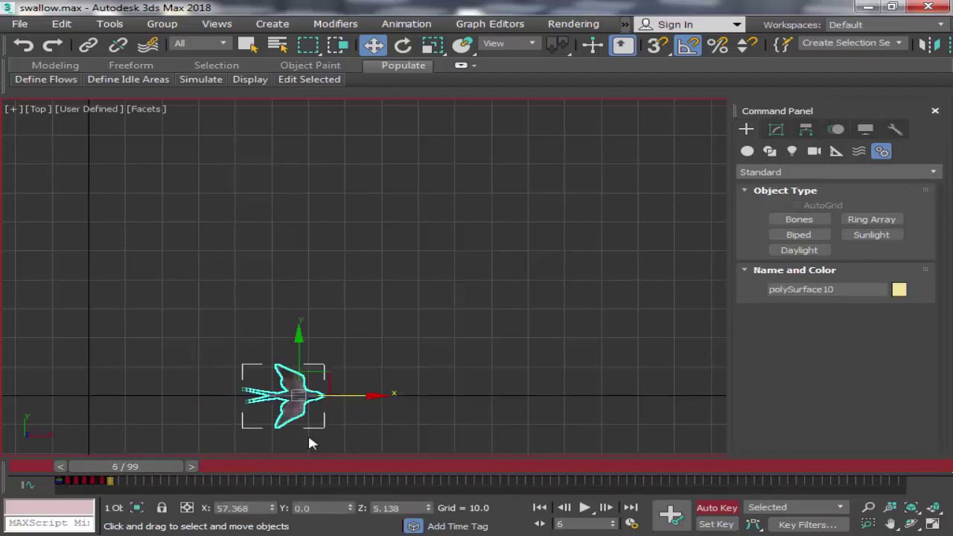
drag(370, 401, 423, 401)
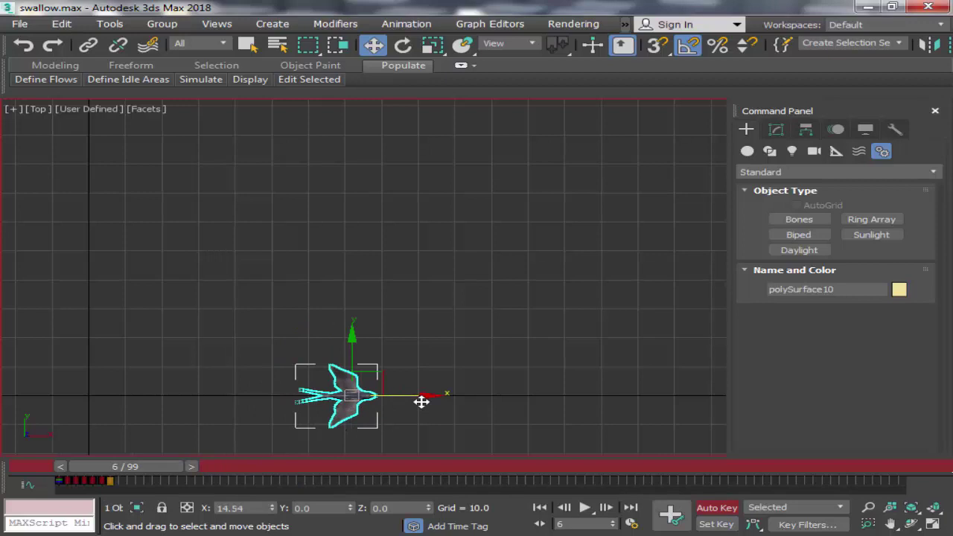
click(191, 469)
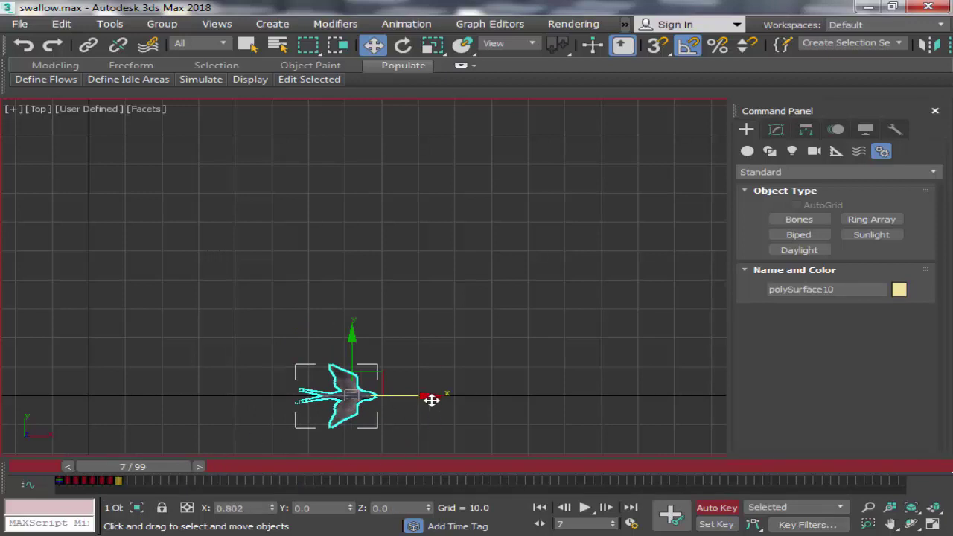
drag(430, 394, 465, 395)
click(201, 466)
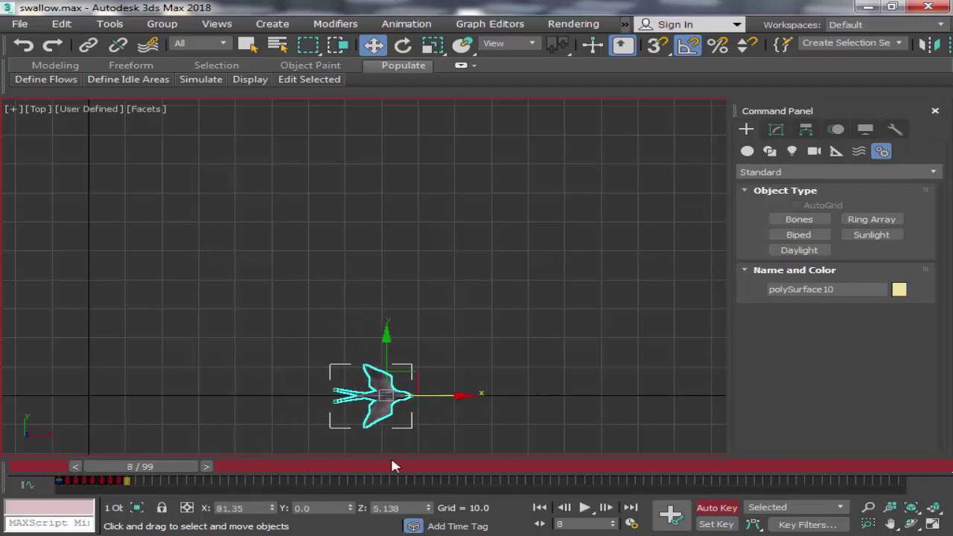
click(459, 399)
click(395, 394)
mouse_move(448, 401)
mouse_down()
mouse_move(462, 414)
mouse_move(551, 395)
mouse_up()
Step: Key rightward moves of the swallow on frames 10 and 12
click(206, 467)
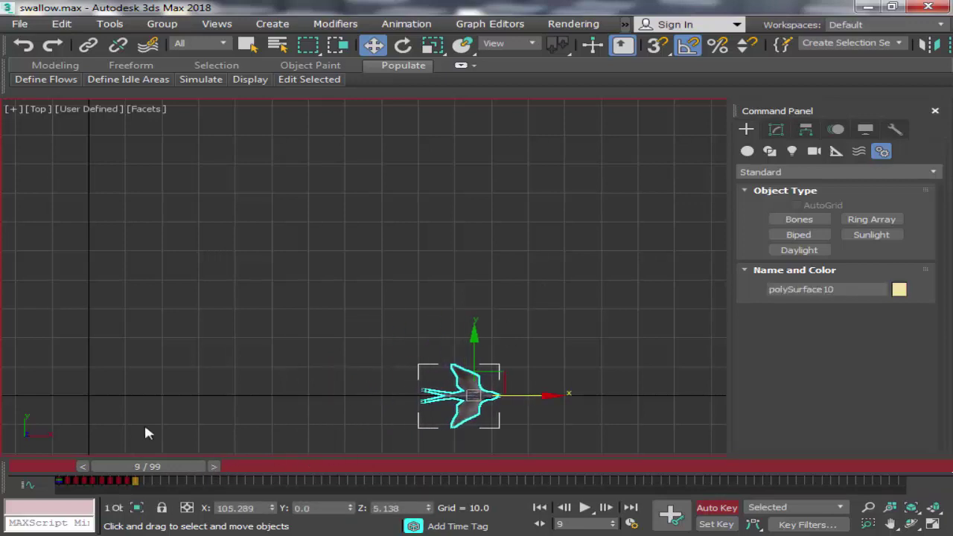
click(218, 466)
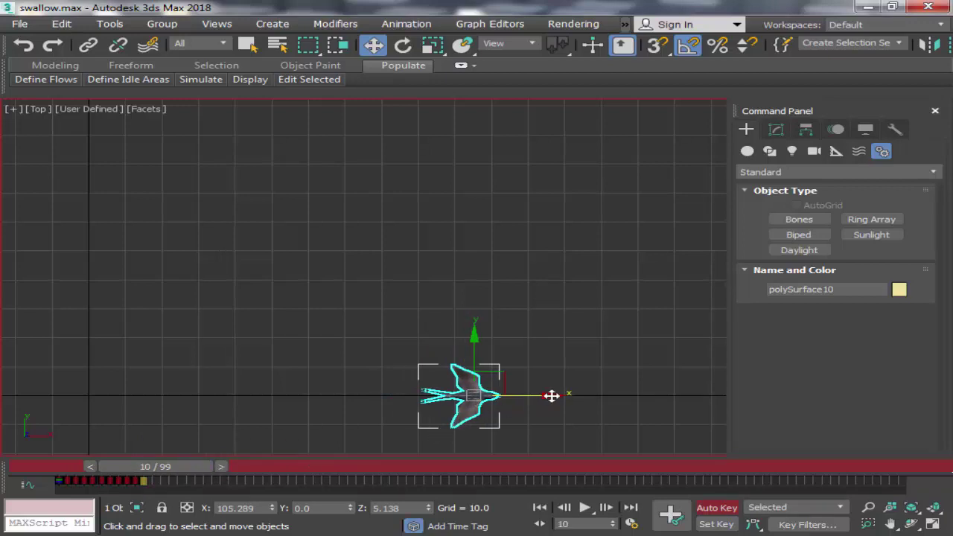
drag(551, 395, 607, 397)
click(222, 466)
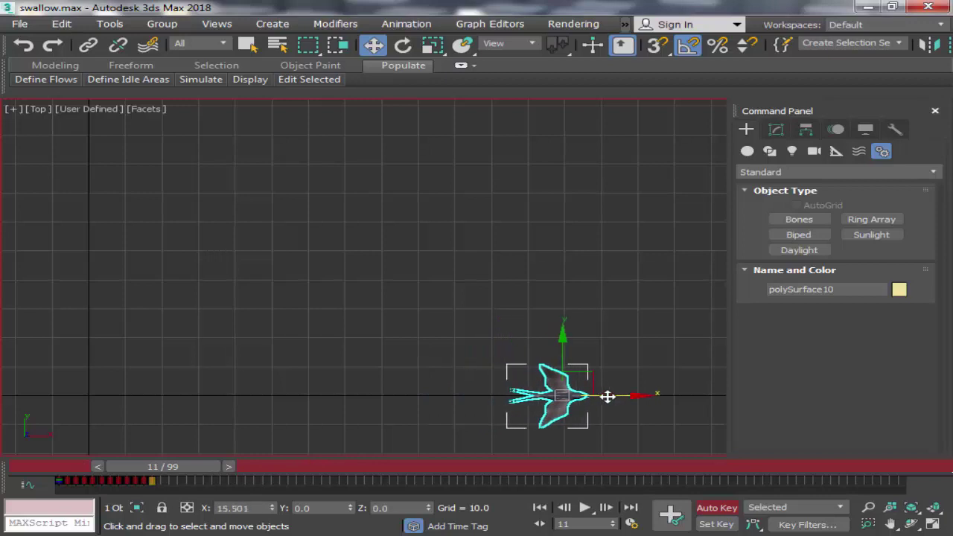
click(228, 465)
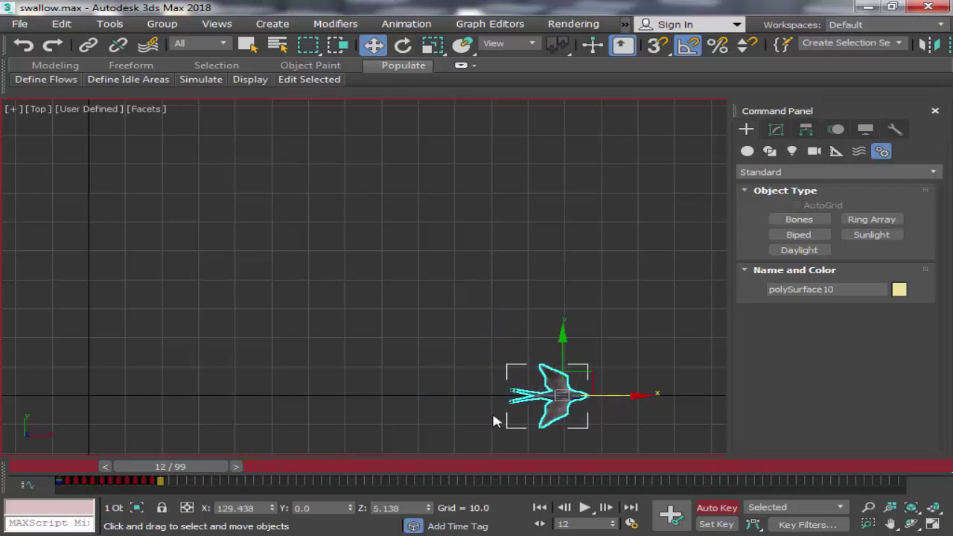
drag(606, 394, 694, 400)
click(237, 466)
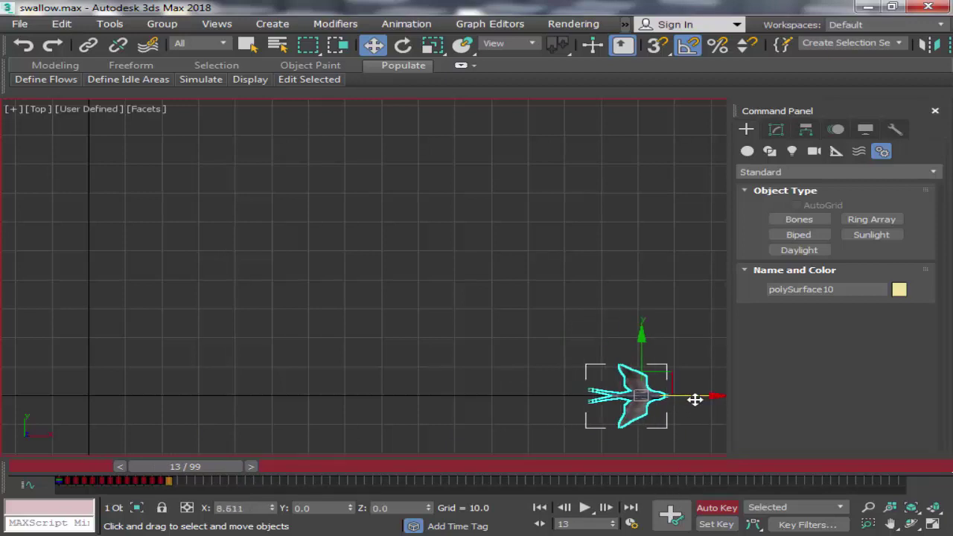
Step: Pan the view to put the swallow at left and key its move on frame 14
scroll(589, 388, down, 5)
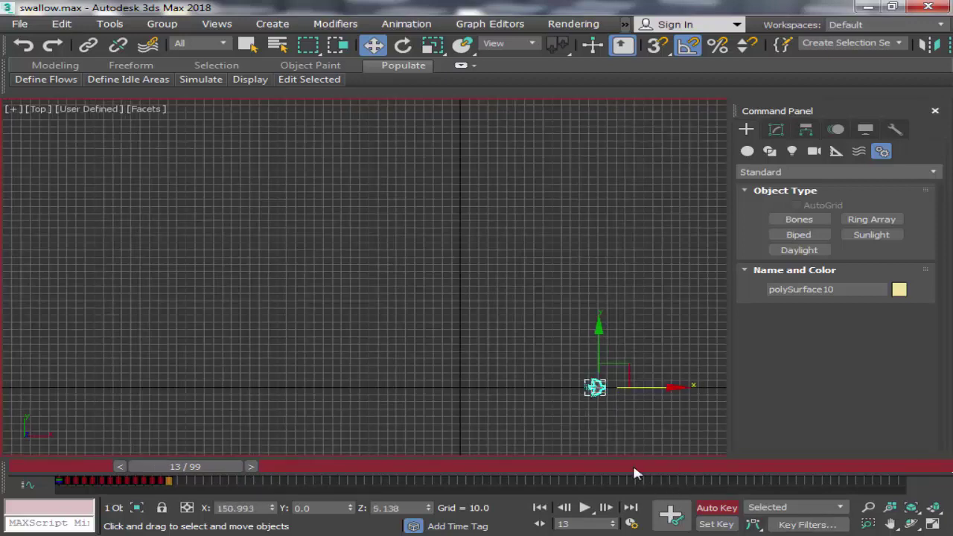
mouse_move(655, 415)
middle_down()
mouse_move(409, 353)
mouse_move(325, 355)
mouse_move(194, 440)
mouse_move(176, 436)
middle_up()
scroll(287, 381, up, 2)
scroll(283, 345, up, 2)
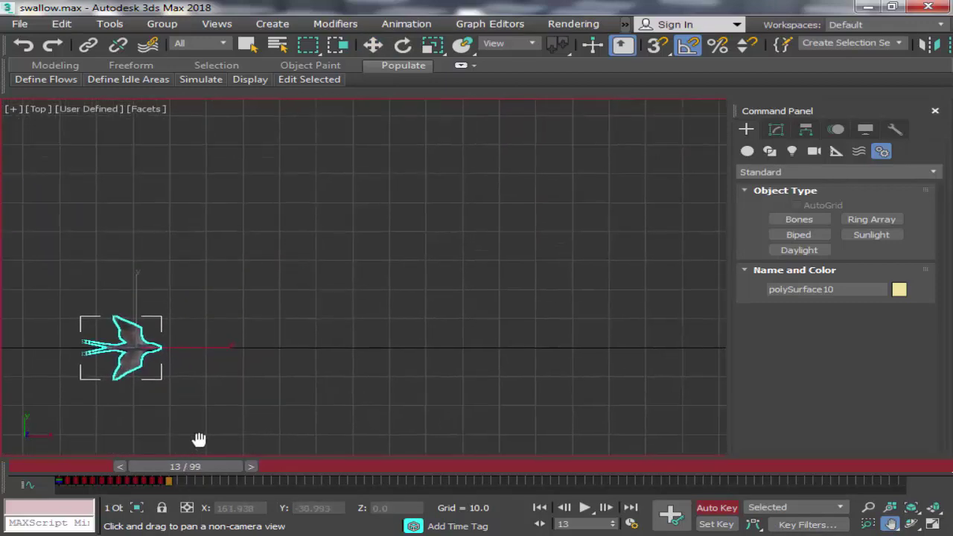
click(253, 466)
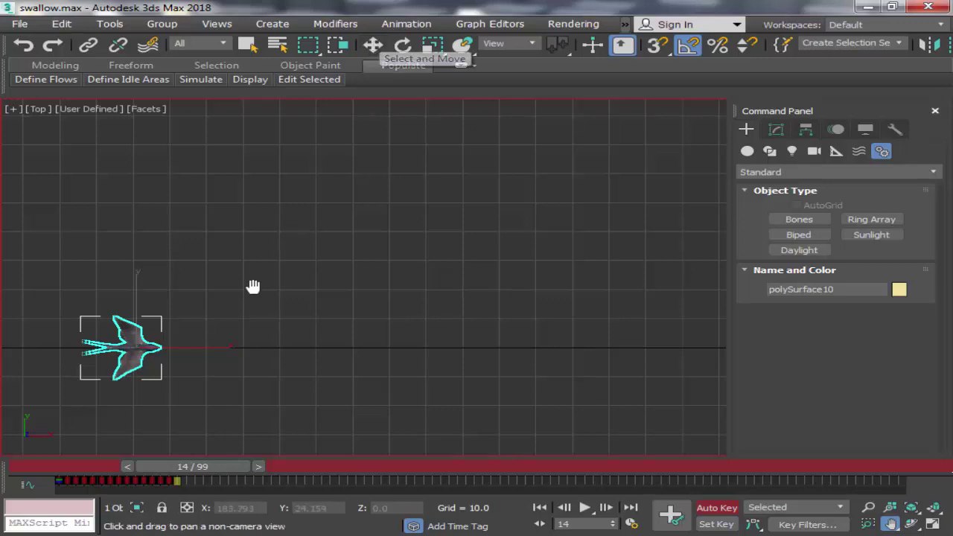
key(w)
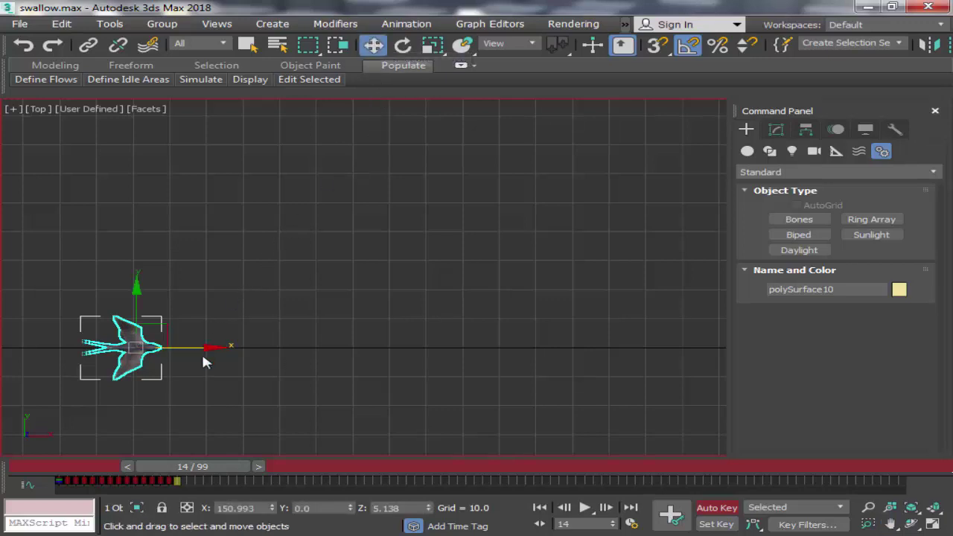
drag(204, 351, 300, 347)
Step: Key the swallow further right on frames 17 and 18
click(259, 467)
click(265, 467)
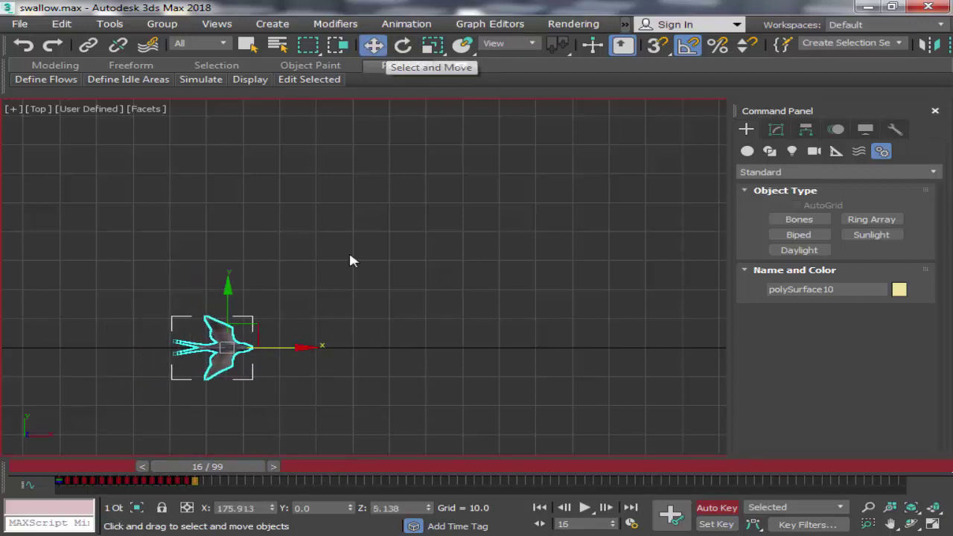
click(283, 469)
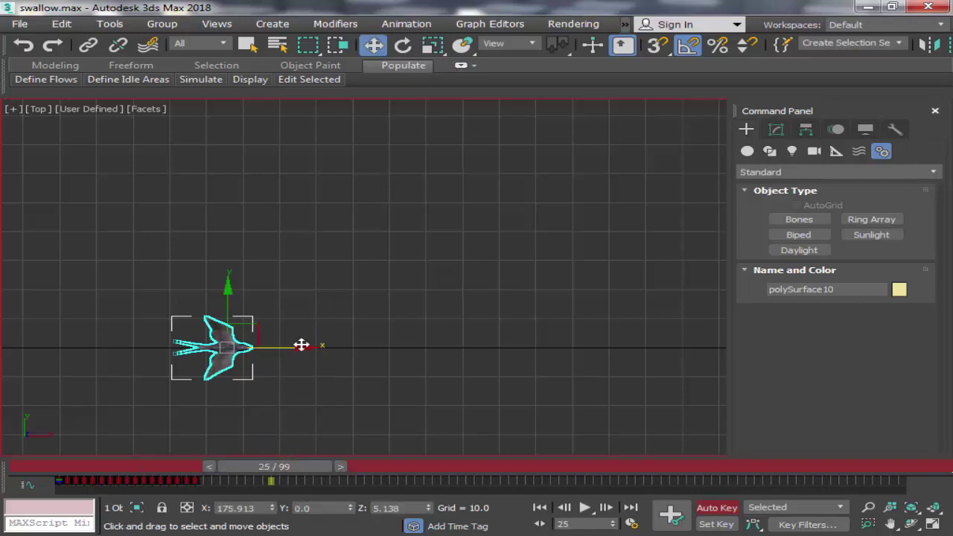
drag(300, 466, 244, 474)
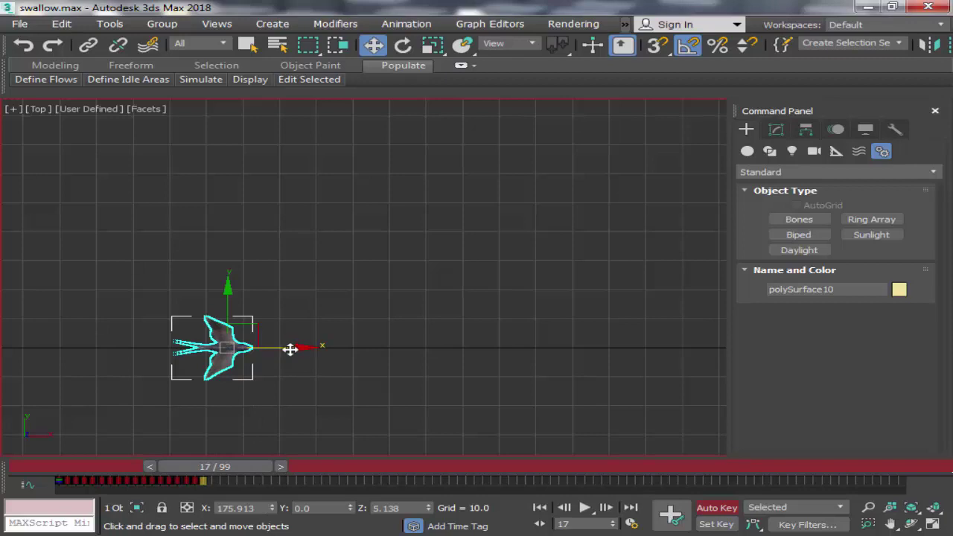
drag(287, 346, 315, 350)
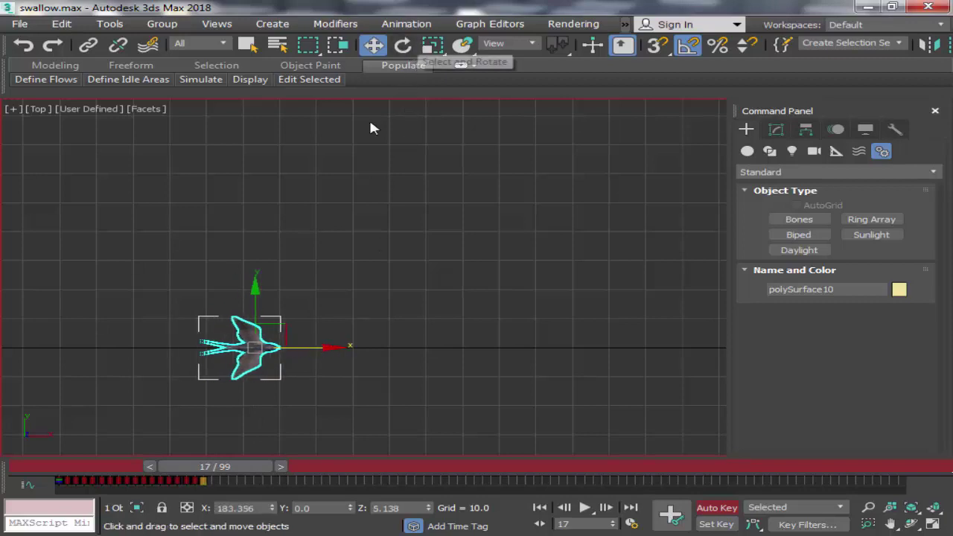
click(286, 465)
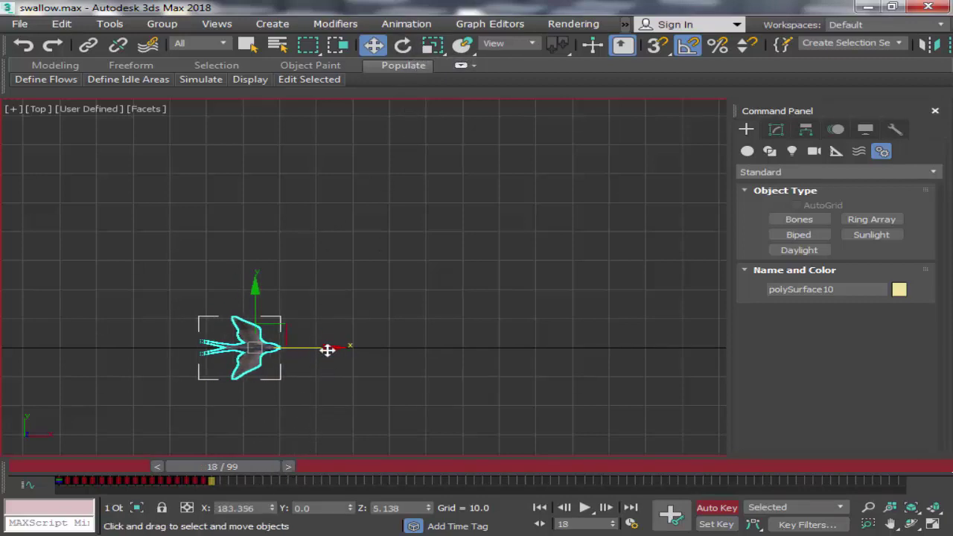
drag(328, 350, 573, 347)
Step: Step the timeline forward frame by frame from 19 to 28
click(289, 466)
click(295, 466)
click(303, 466)
click(310, 466)
click(330, 460)
click(325, 466)
click(333, 466)
click(341, 466)
click(351, 466)
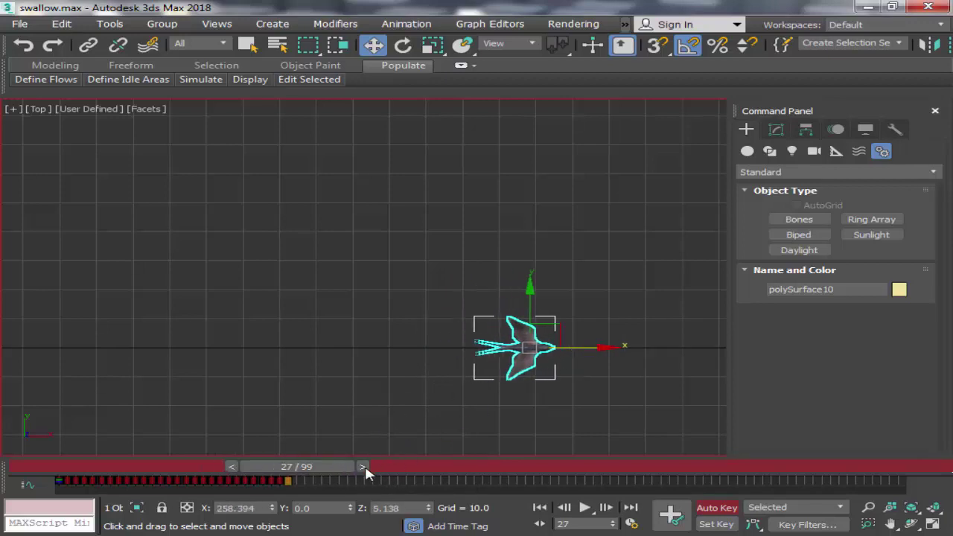
click(363, 466)
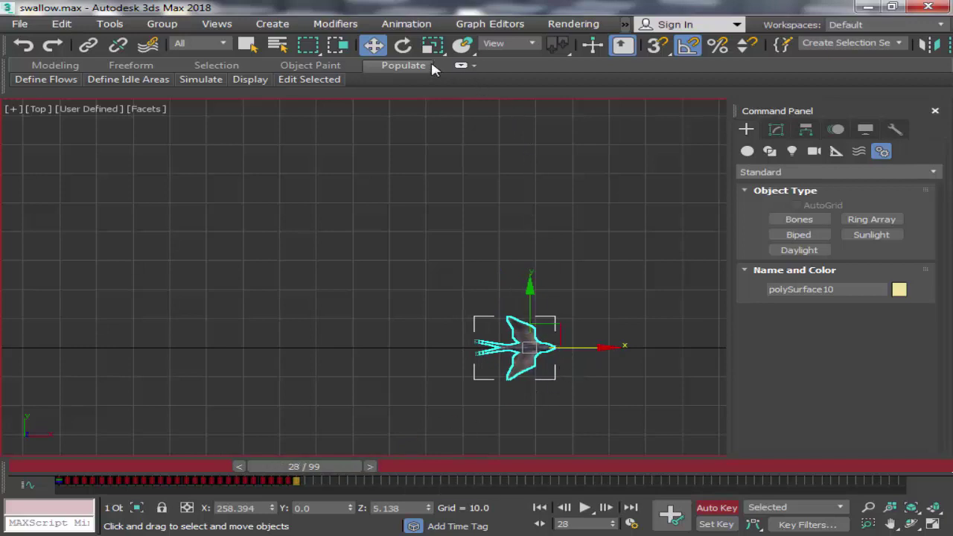
Step: At frame 28, rotate the swallow 40° around Z and move it up and right
click(402, 45)
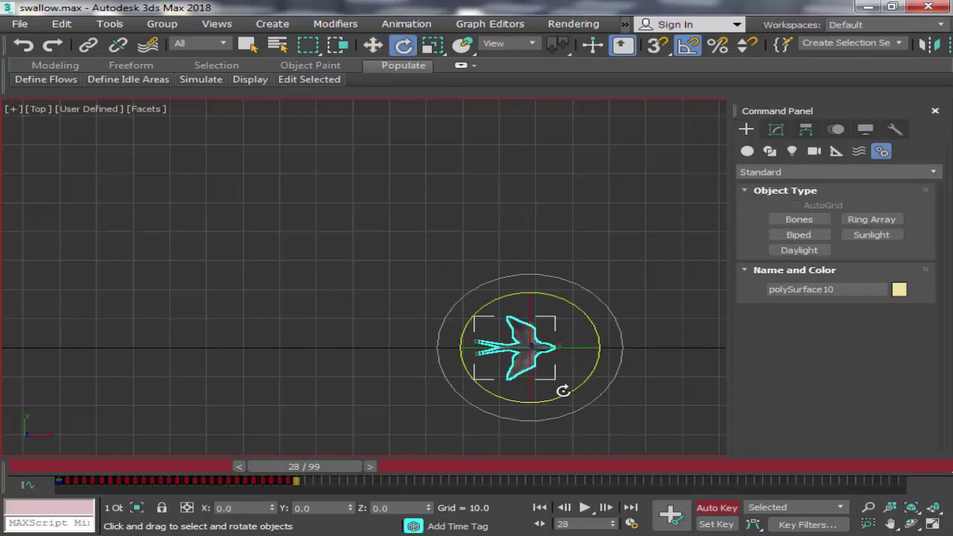
drag(563, 392, 608, 391)
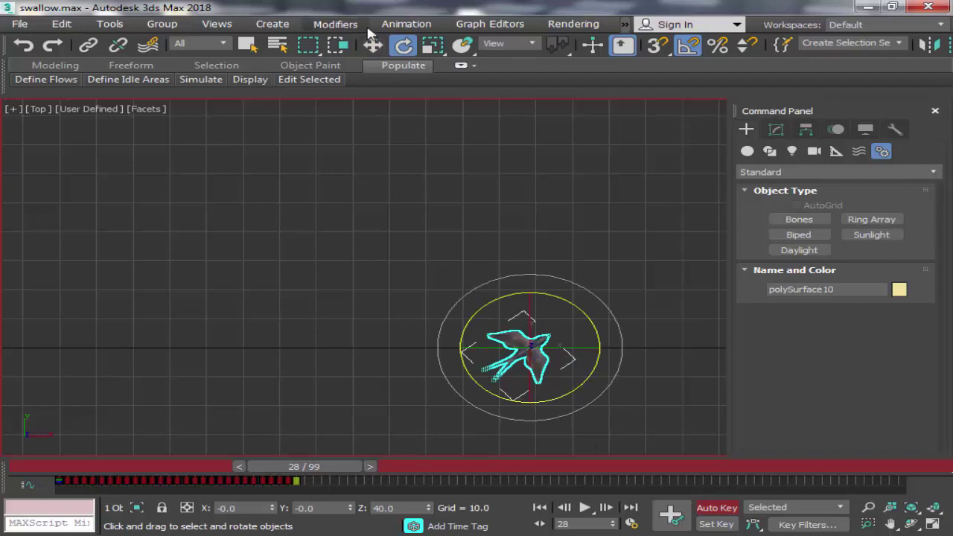
click(373, 45)
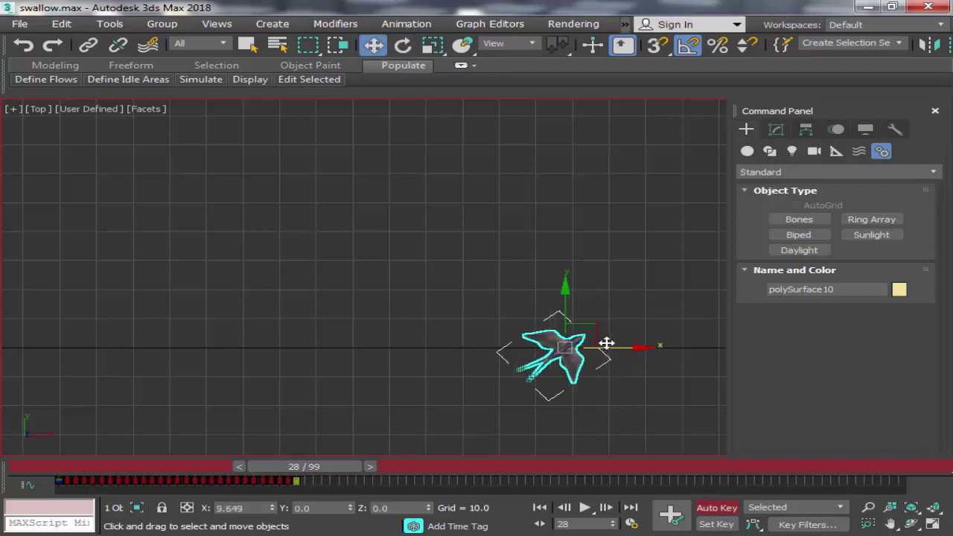
drag(570, 351, 608, 348)
drag(571, 314, 570, 289)
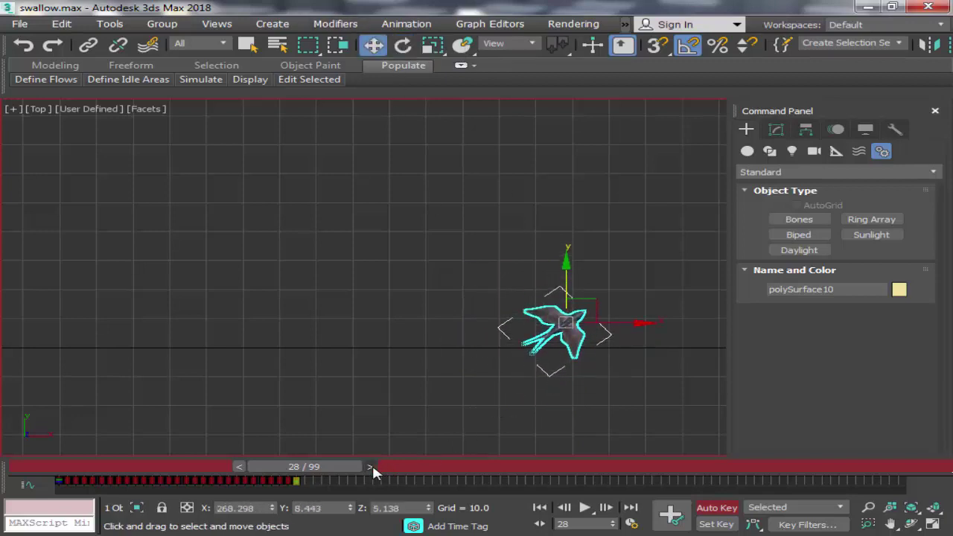
Step: At frame 29, raise the swallow, shift it right and rotate it to 60°
click(370, 466)
drag(570, 289, 578, 268)
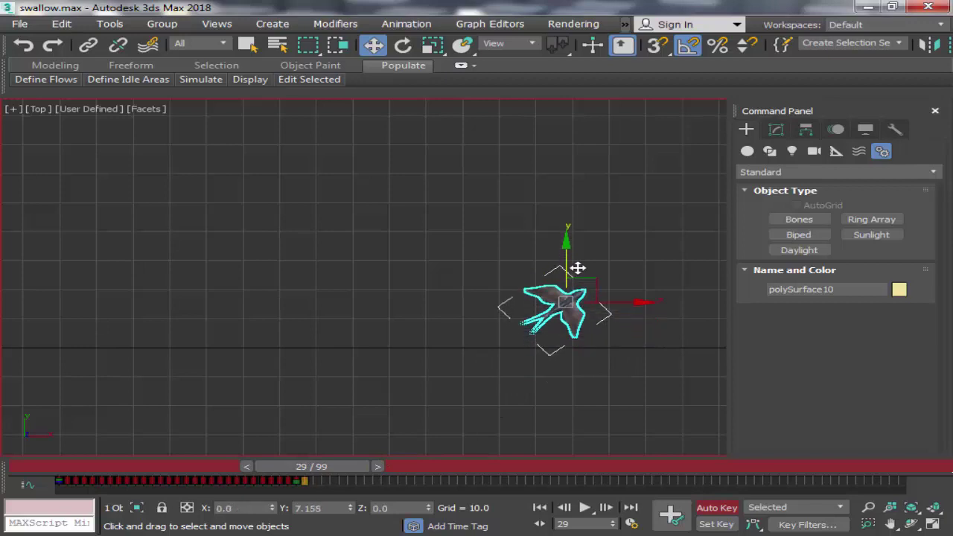
drag(630, 301, 652, 301)
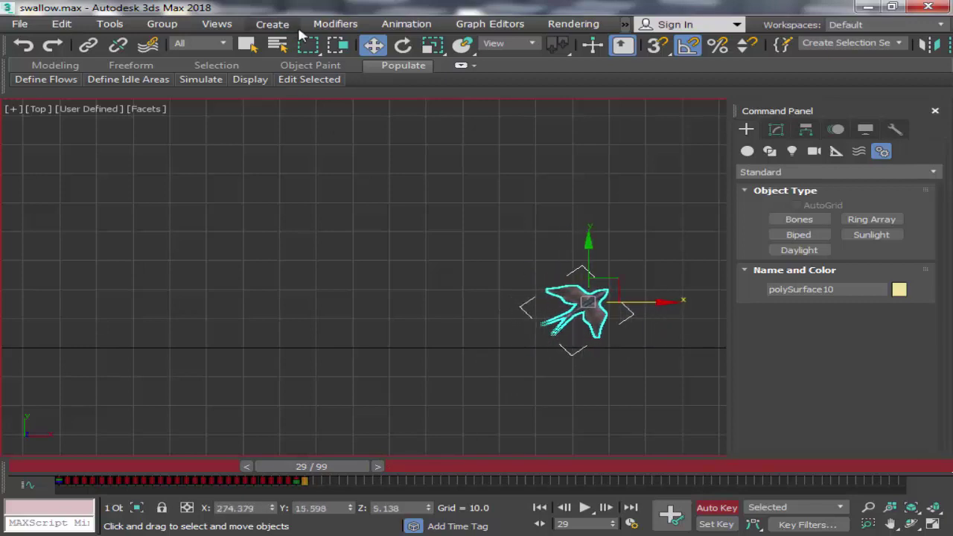
click(402, 44)
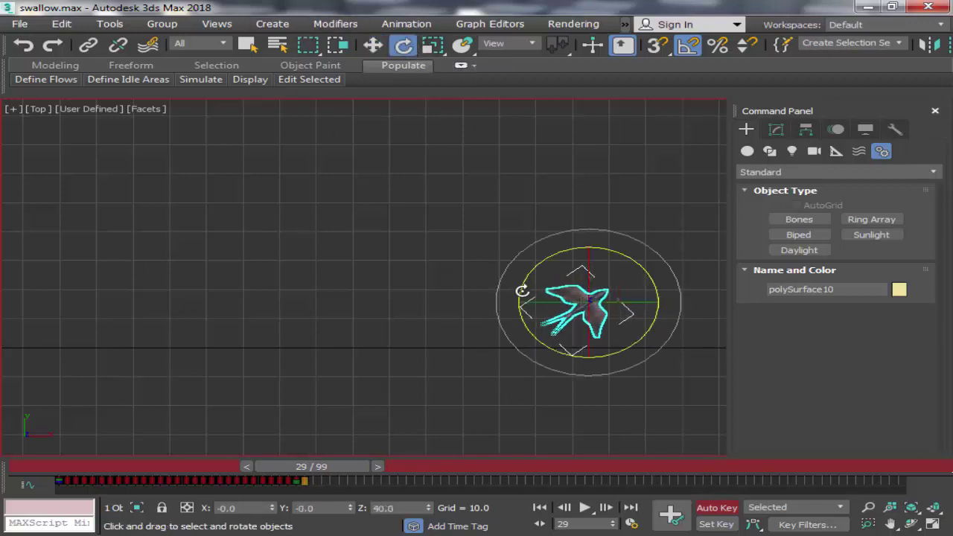
drag(521, 292, 517, 308)
click(374, 44)
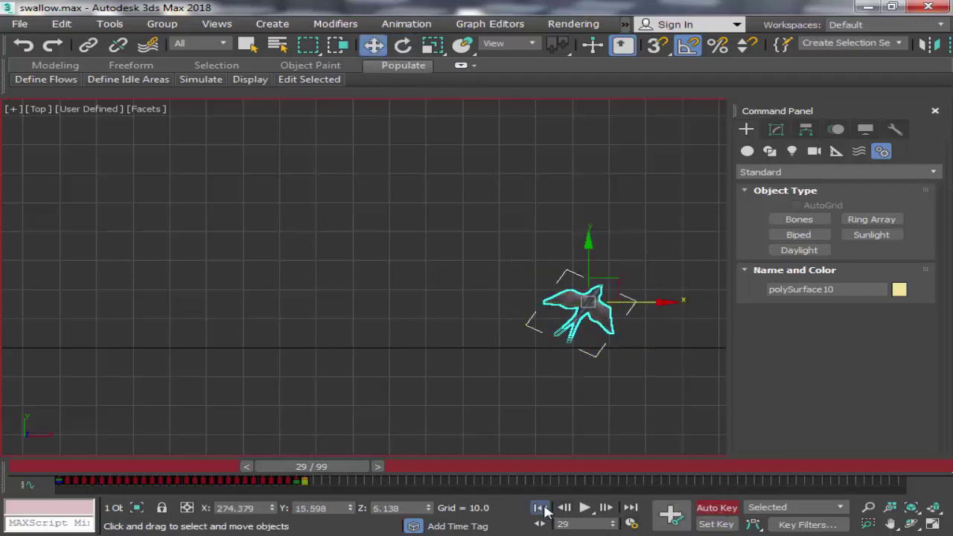
Step: Rewind and play the animation to preview the flight, then stop it
click(541, 507)
click(497, 361)
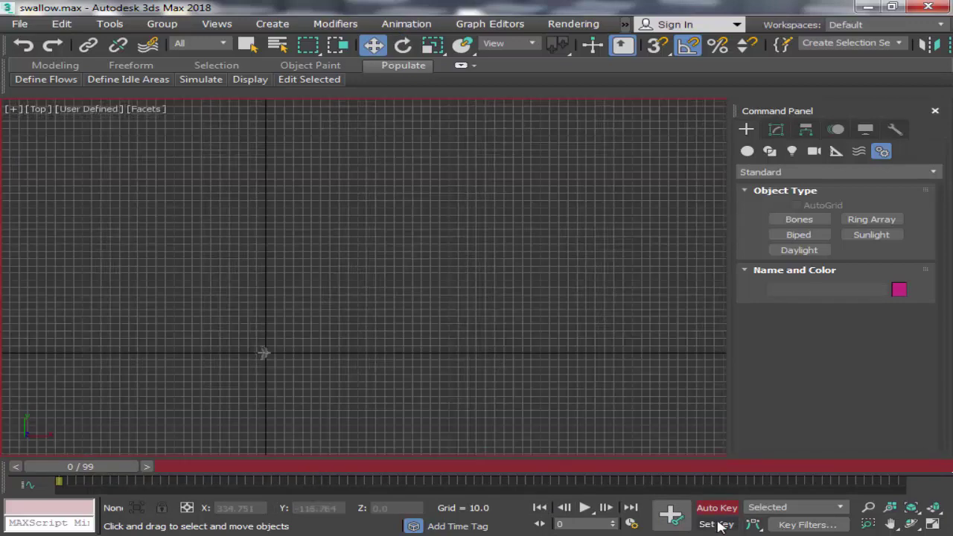
click(585, 508)
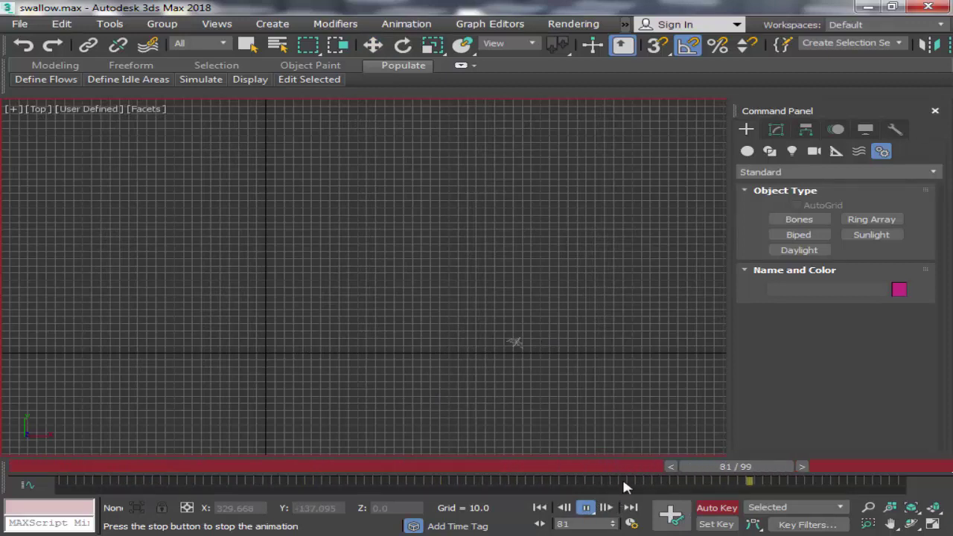
click(586, 507)
Step: Return to frame 0 and select the swallow model polySurface10 in the Top view
click(539, 508)
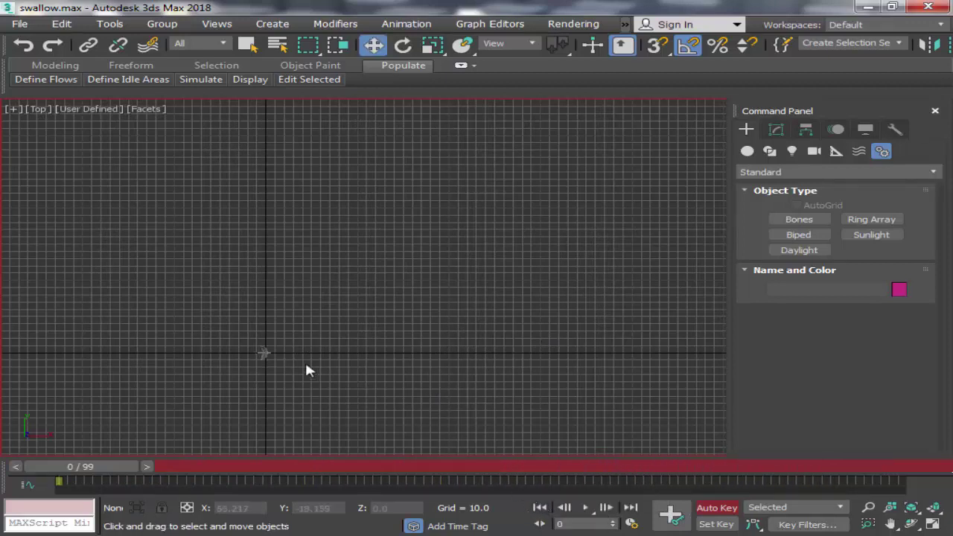
click(262, 352)
scroll(298, 372, up, 3)
scroll(303, 372, up, 3)
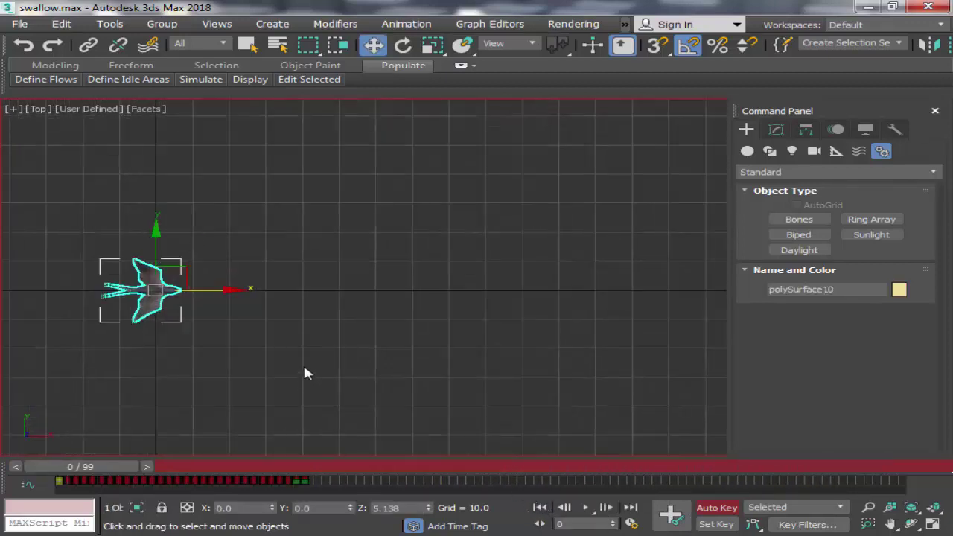
click(254, 356)
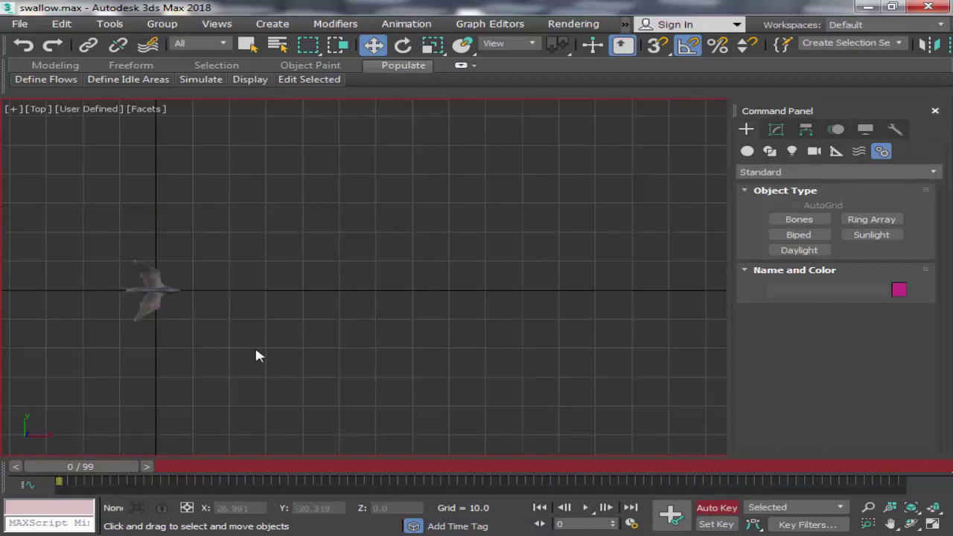
click(146, 286)
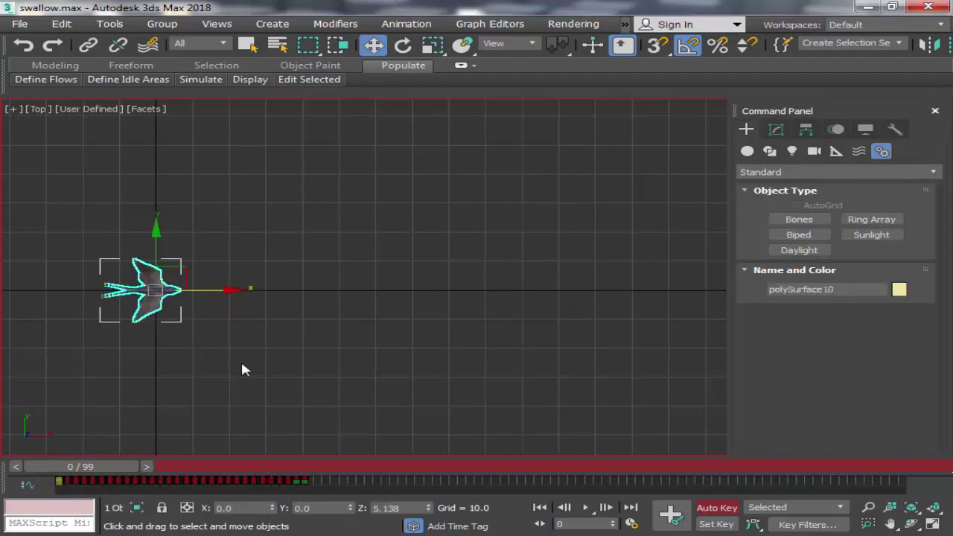
click(319, 248)
click(149, 301)
Step: Export the swallow to the Desktop as bird in Autodesk (*.FBX) format
click(21, 26)
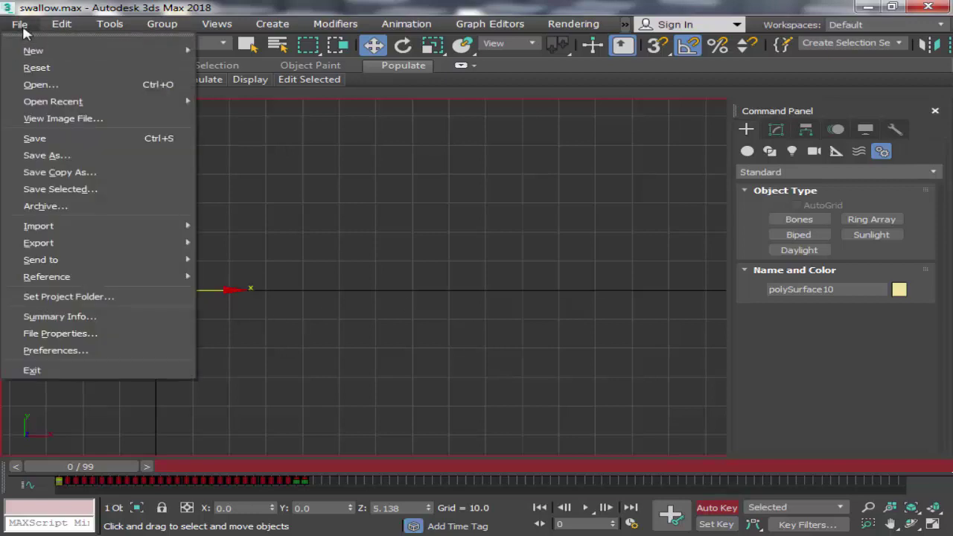
mouse_move(39, 243)
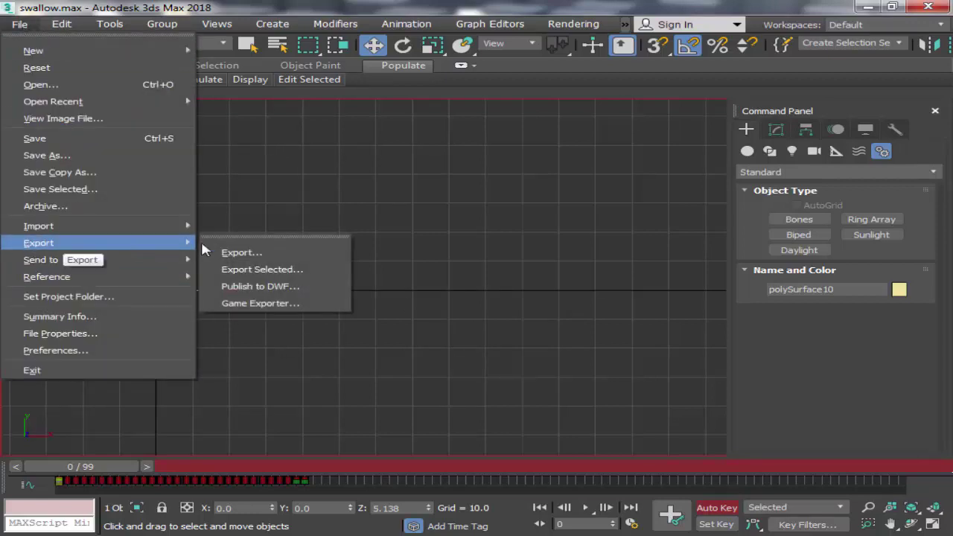
click(252, 253)
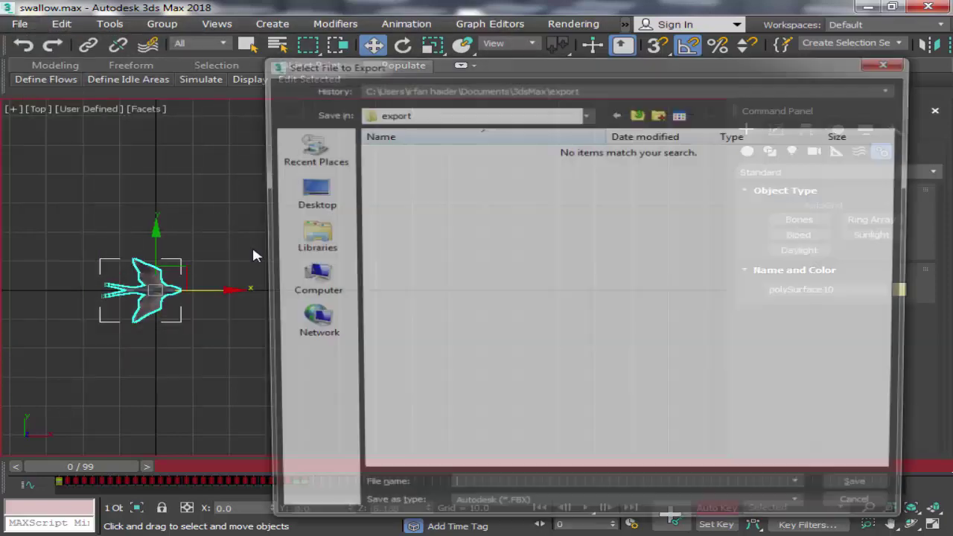
click(308, 192)
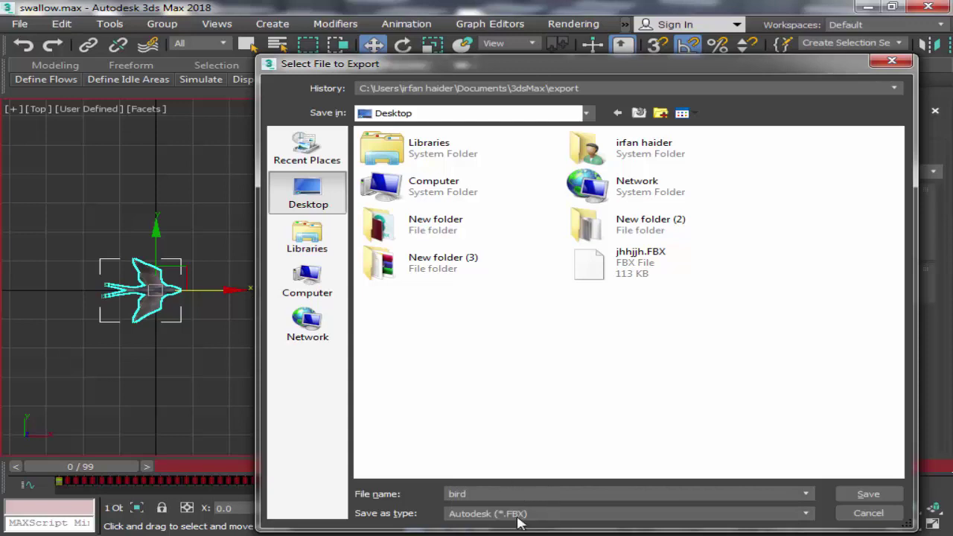
click(521, 514)
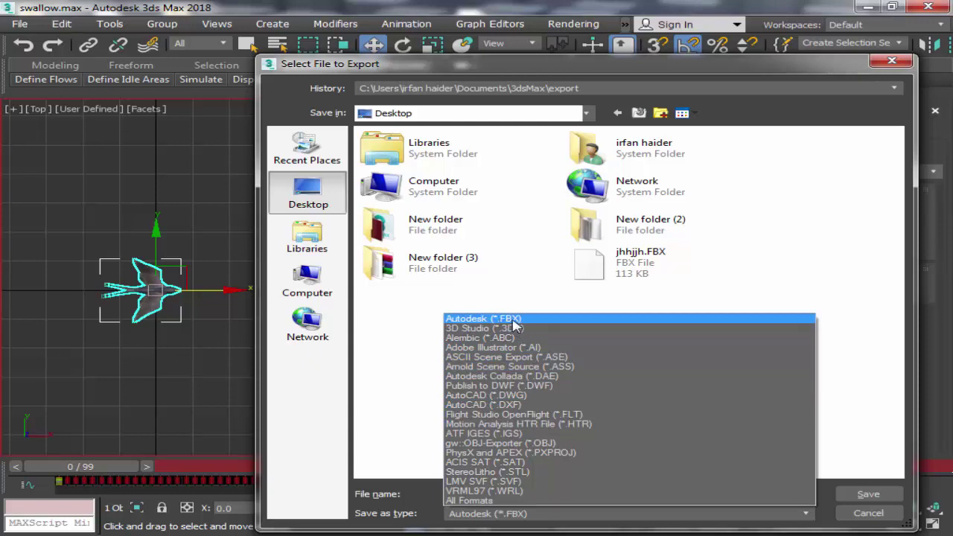
click(513, 320)
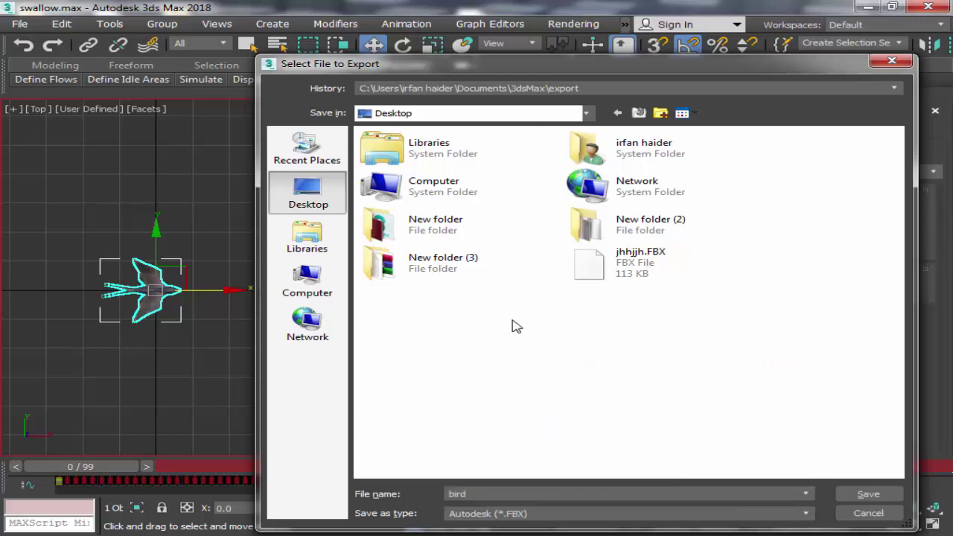
click(863, 493)
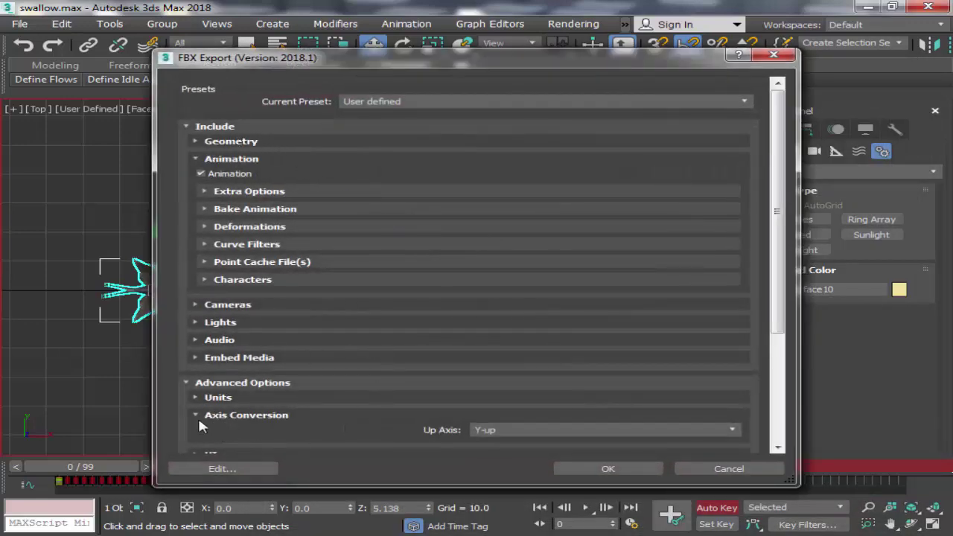
Step: Keep Y-up as the up axis and confirm the FBX export settings
scroll(337, 413, down, 2)
scroll(338, 415, down, 2)
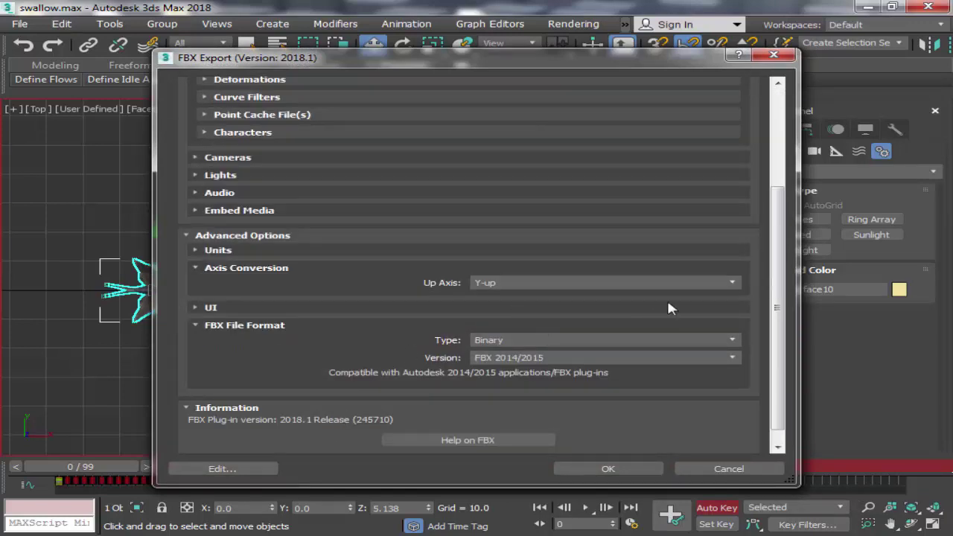
click(741, 286)
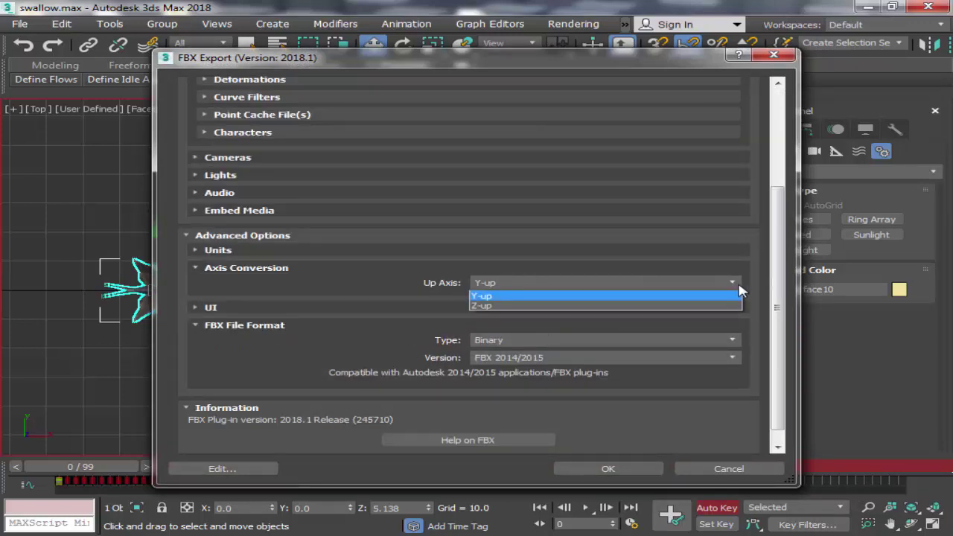
click(739, 284)
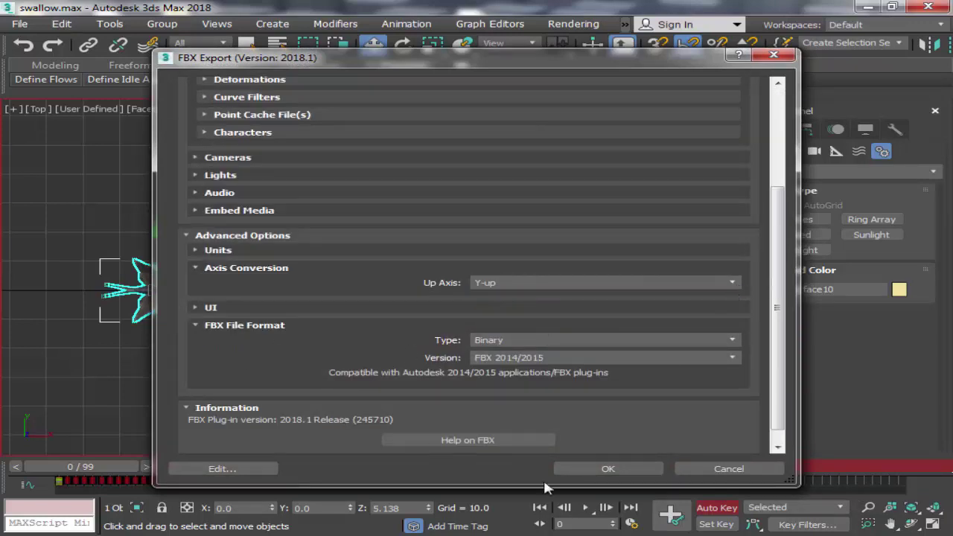
click(603, 469)
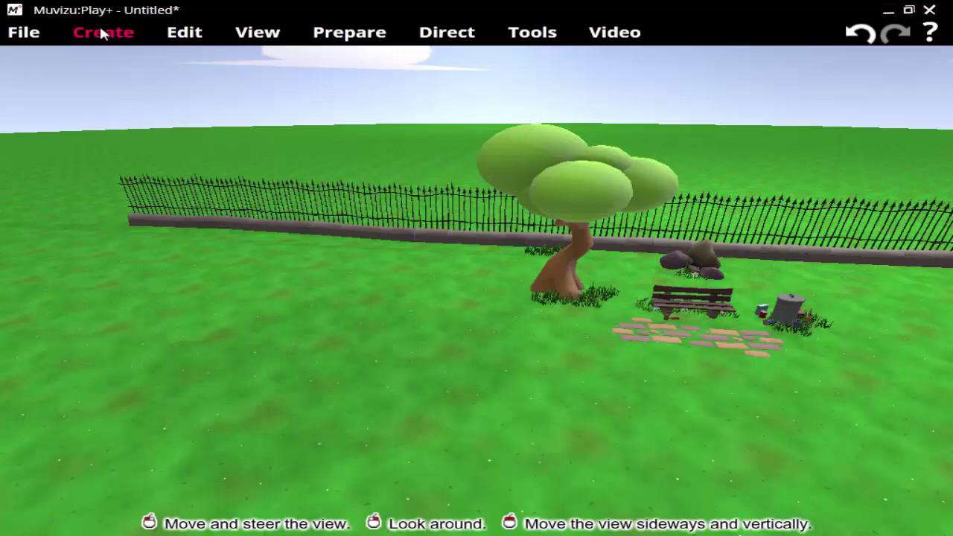
Step: Import bird.FBX from the Desktop, accepting the Import object settings
click(102, 32)
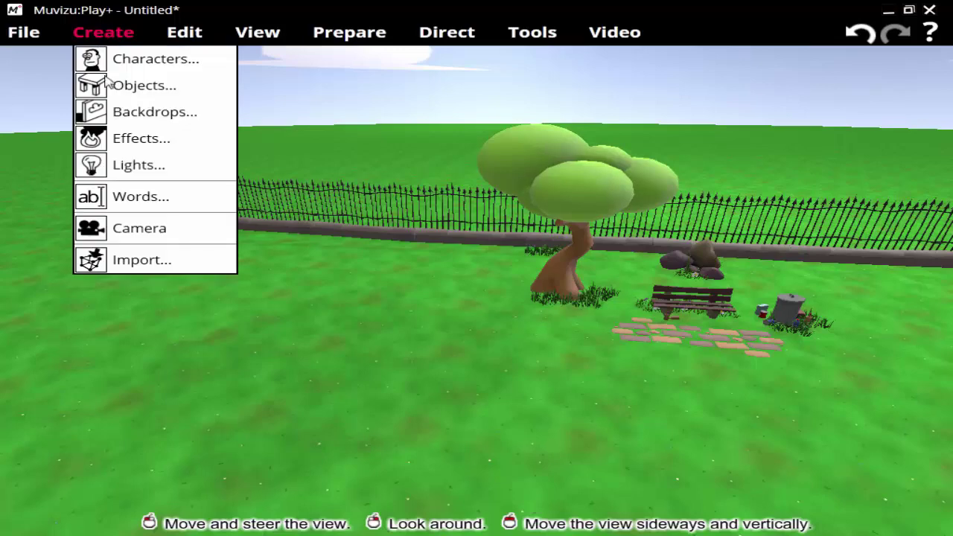
click(137, 262)
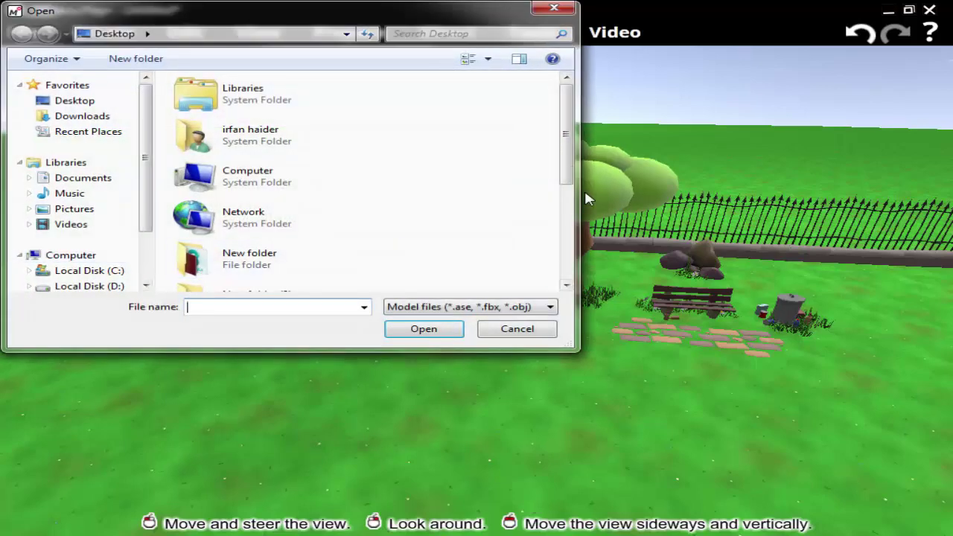
drag(566, 168, 568, 260)
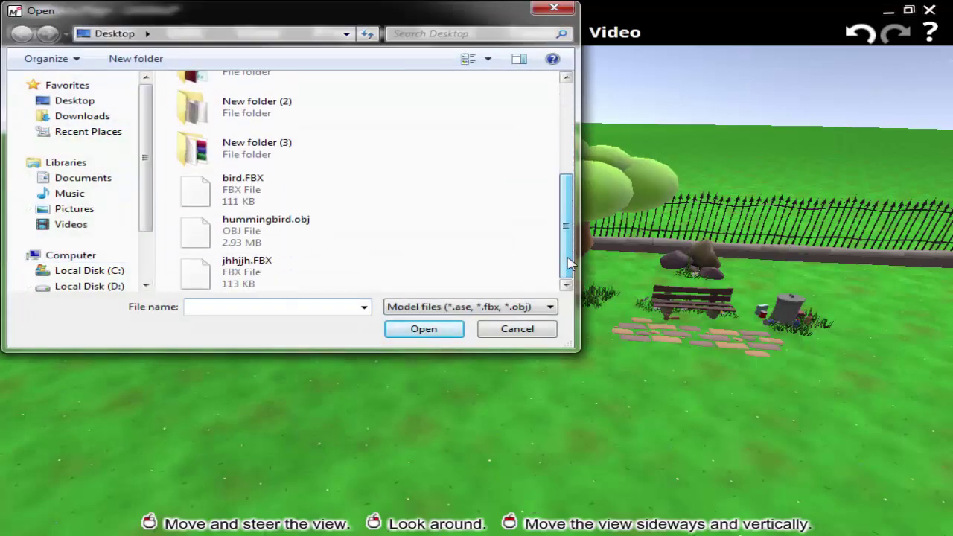
click(242, 187)
click(430, 337)
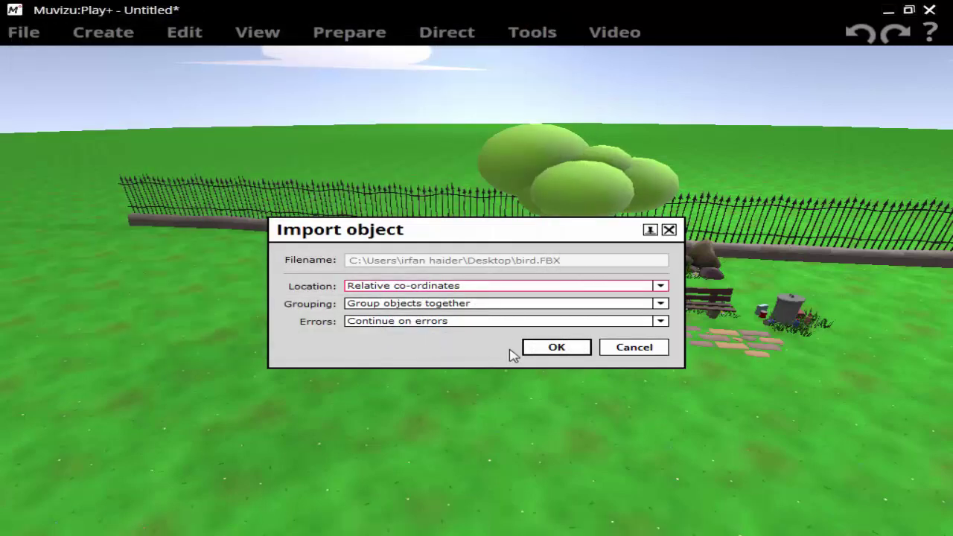
click(556, 345)
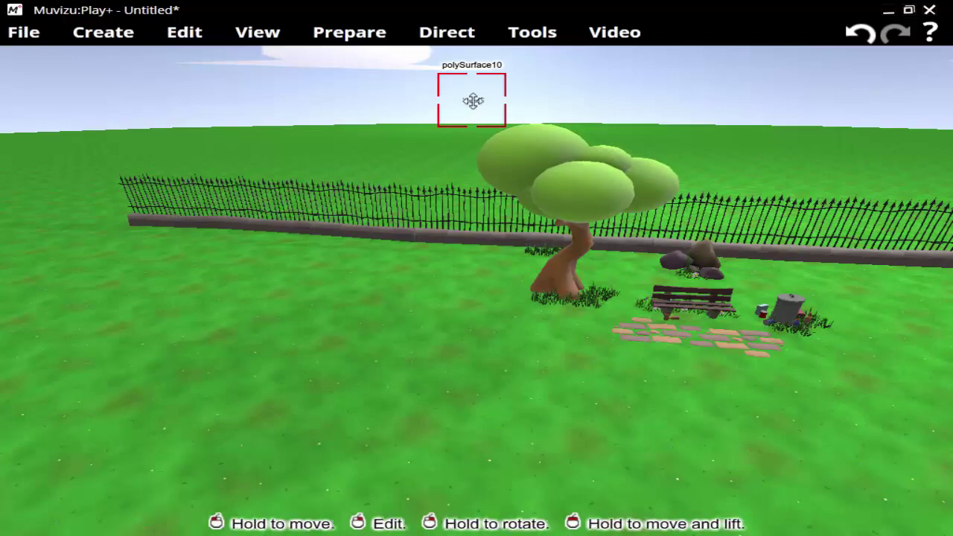
Step: Zoom the park view in and out to locate the imported swallow above the grass
scroll(472, 100, up, 2)
scroll(472, 101, up, 2)
scroll(473, 100, up, 2)
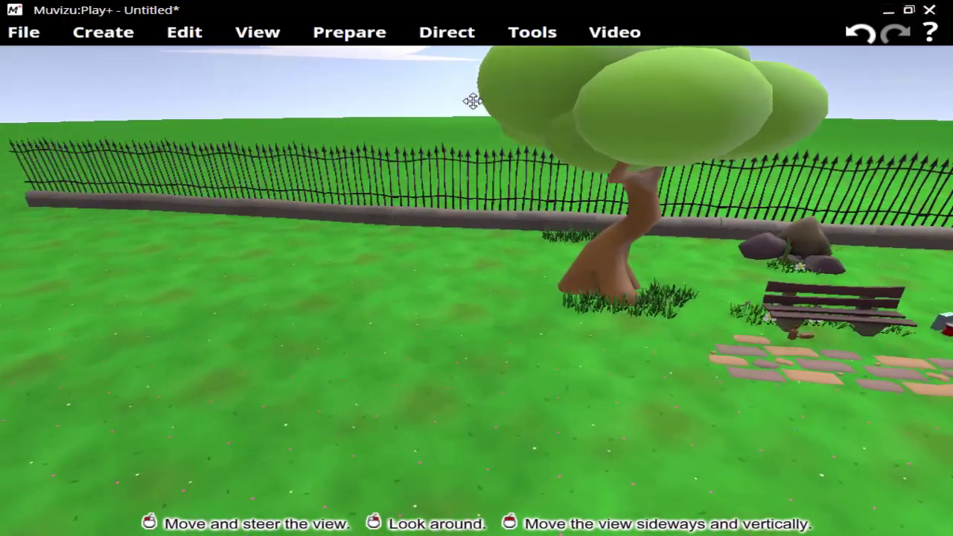
scroll(472, 101, up, 1)
scroll(473, 101, down, 2)
scroll(473, 101, down, 2)
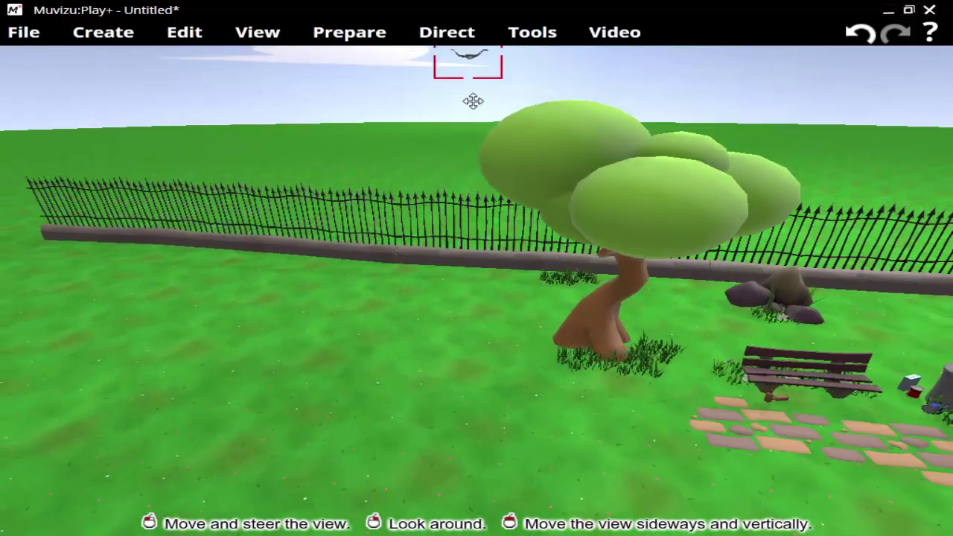
scroll(473, 101, down, 2)
scroll(472, 100, down, 2)
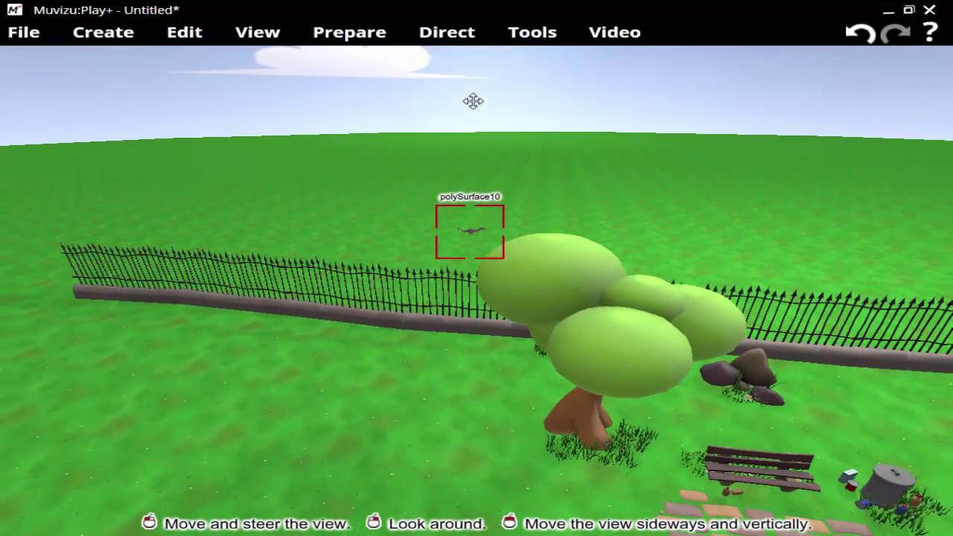
scroll(357, 180, up, 2)
scroll(357, 180, up, 2)
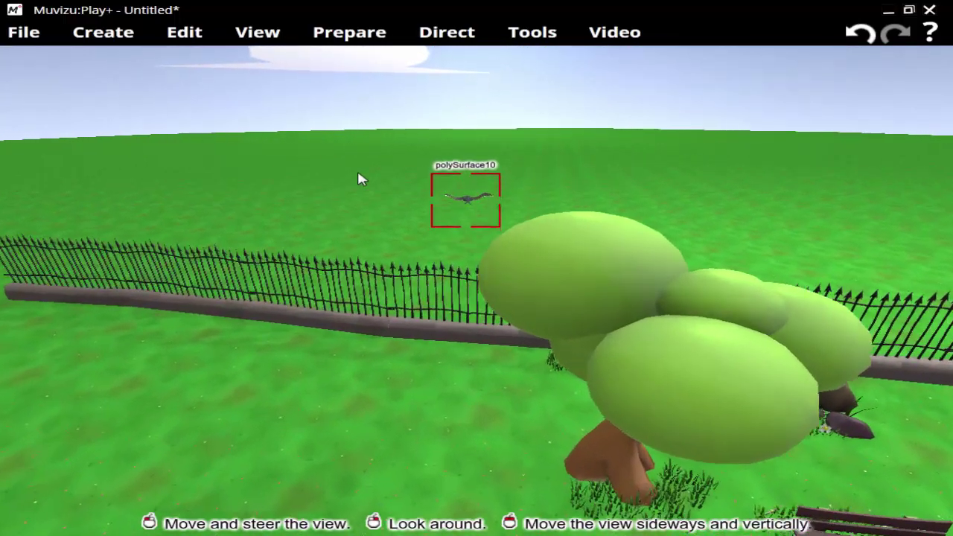
scroll(358, 179, up, 1)
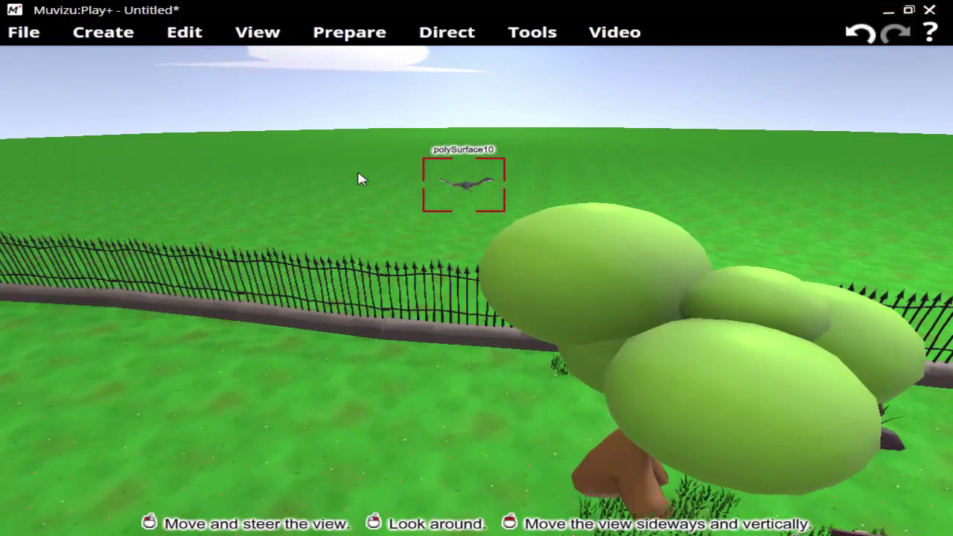
right_click(461, 183)
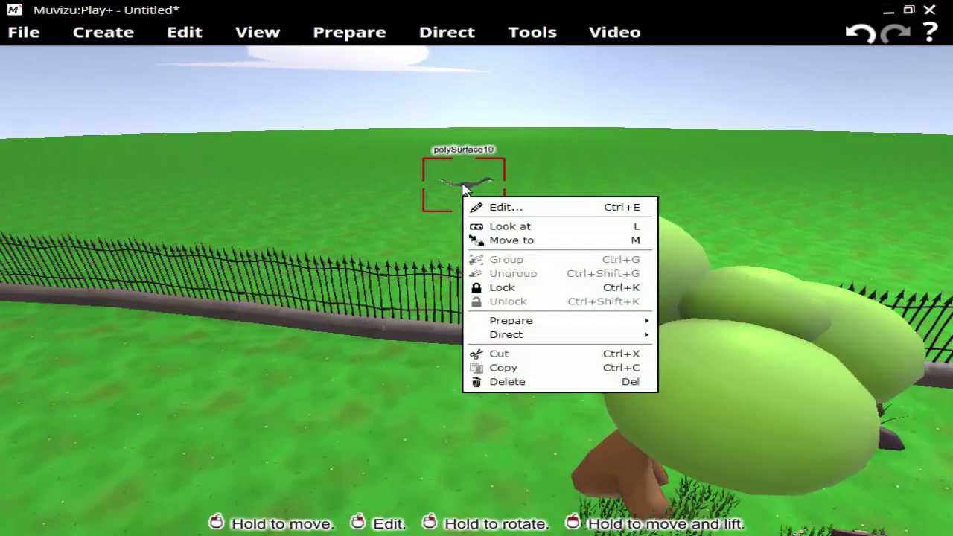
click(520, 215)
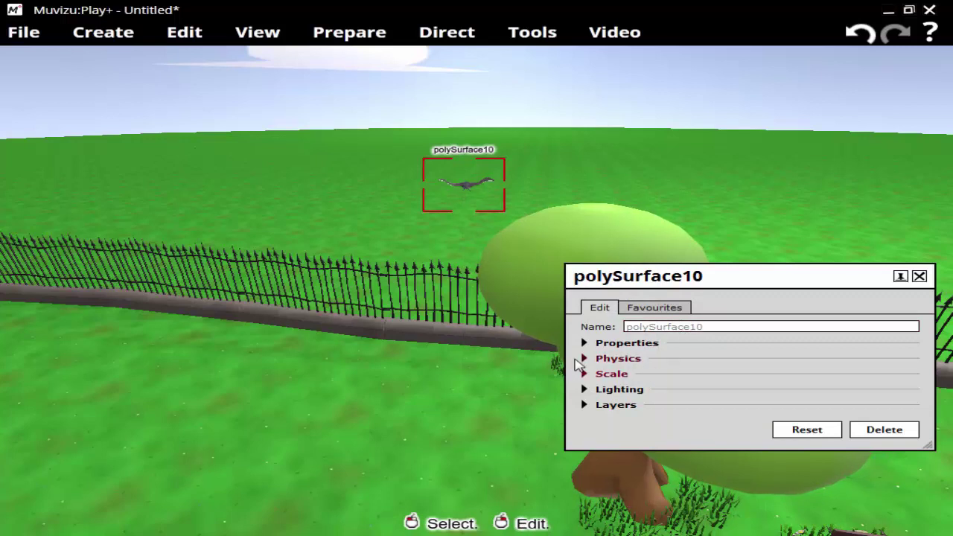
click(585, 343)
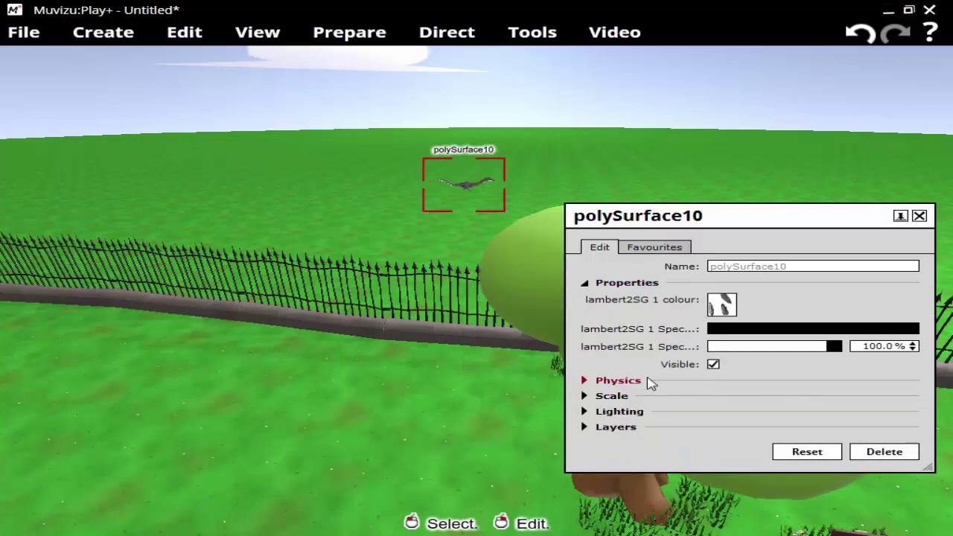
click(584, 396)
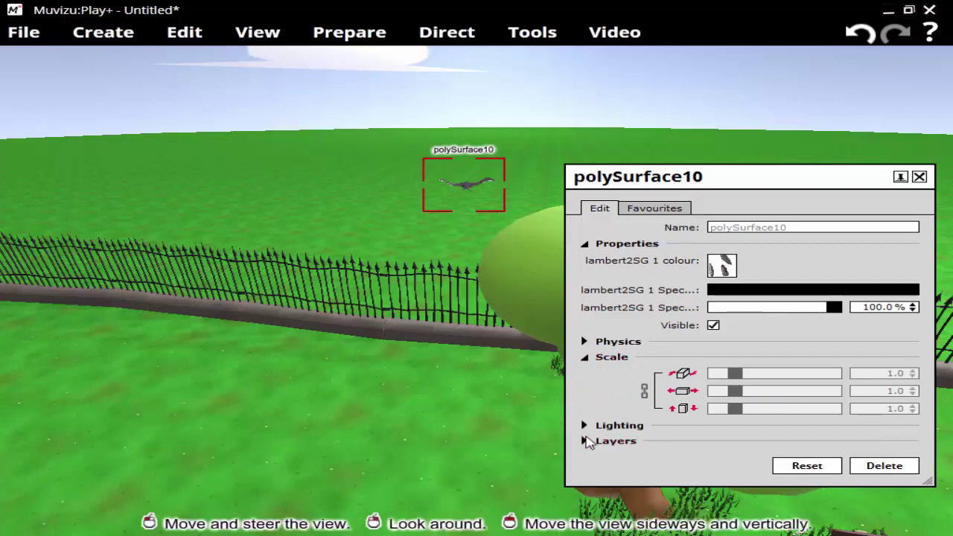
click(585, 442)
click(585, 413)
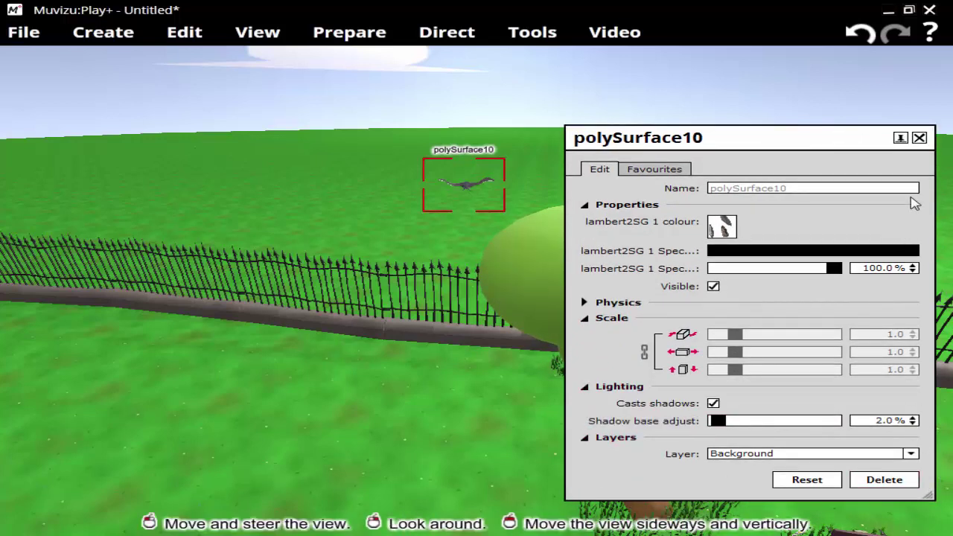
click(919, 138)
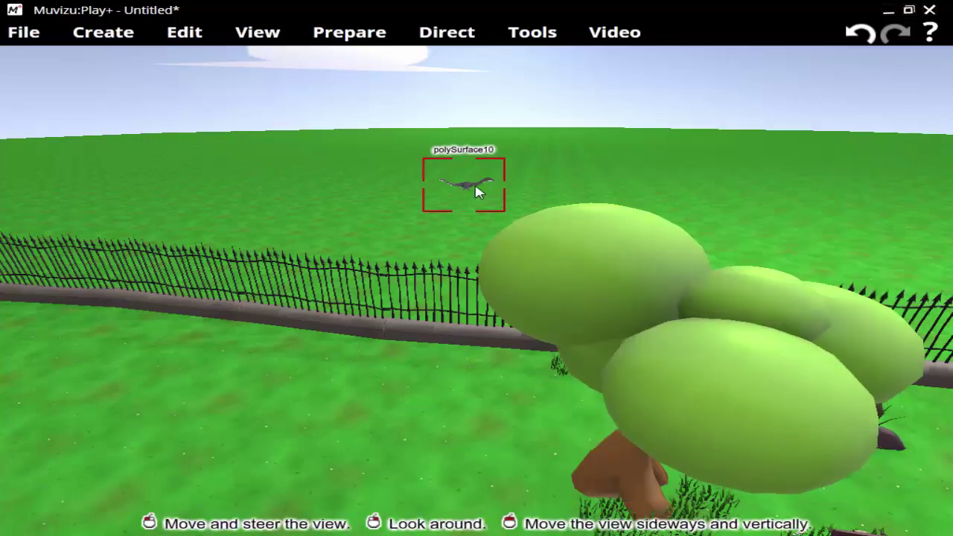
Step: Set the swallow polySurface10's Animation mode to Directed in its Prepare properties
right_click(469, 198)
mouse_move(518, 322)
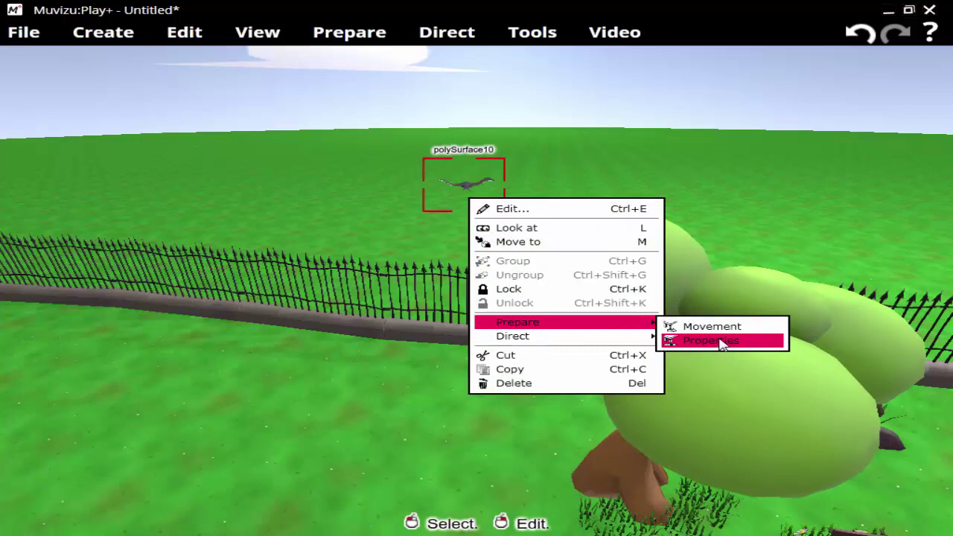
click(721, 341)
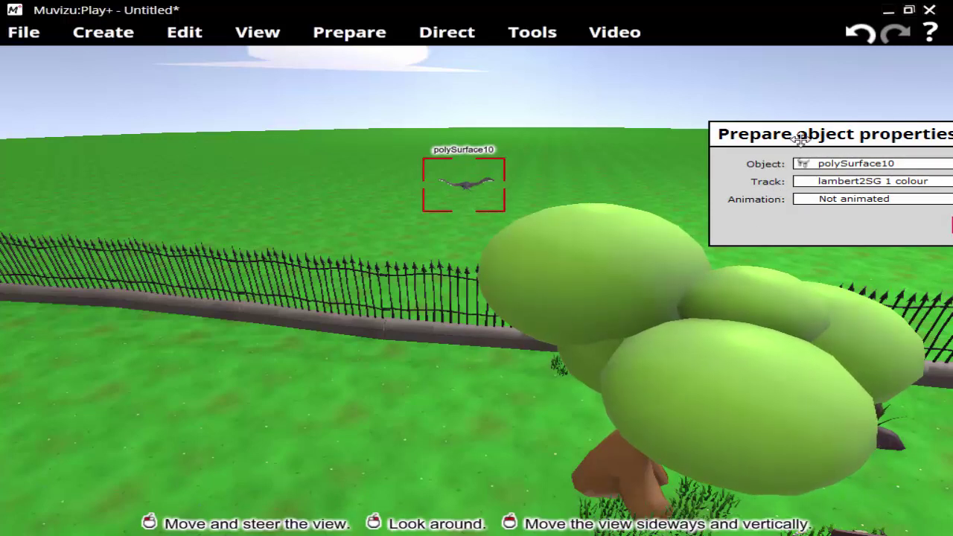
mouse_move(790, 141)
mouse_down()
mouse_move(623, 255)
mouse_move(585, 263)
mouse_up()
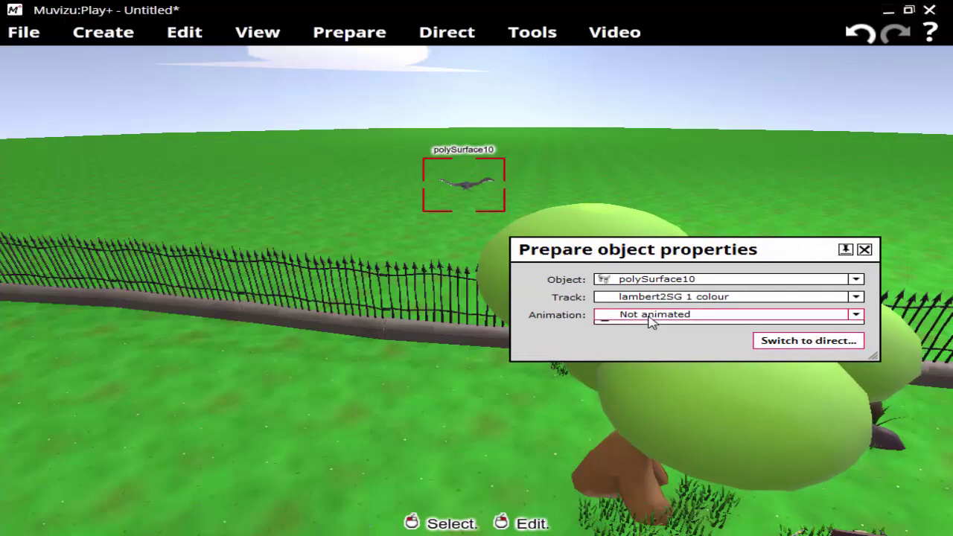
click(650, 318)
click(642, 340)
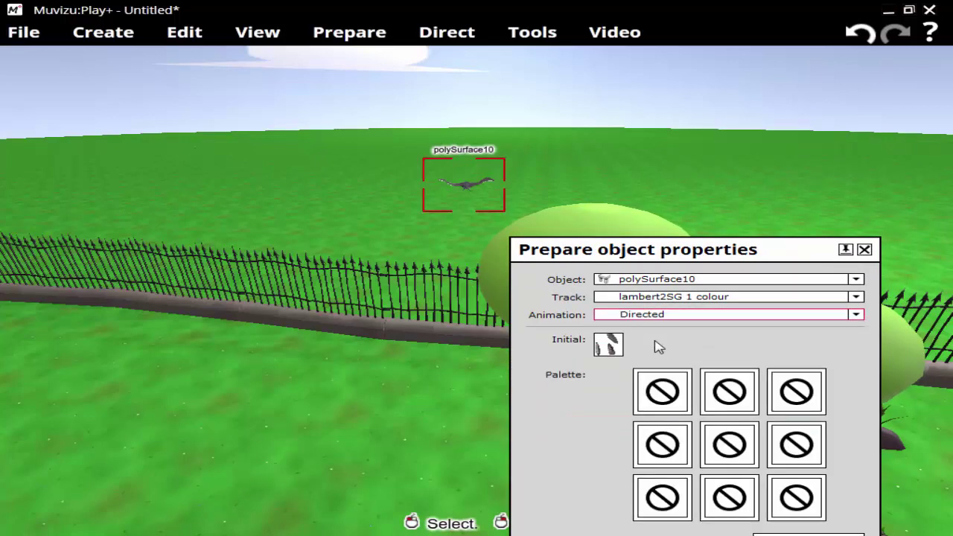
Step: Switch to directing the bird and scrub the Timeline from frame 1 through its flight
drag(752, 246, 846, 101)
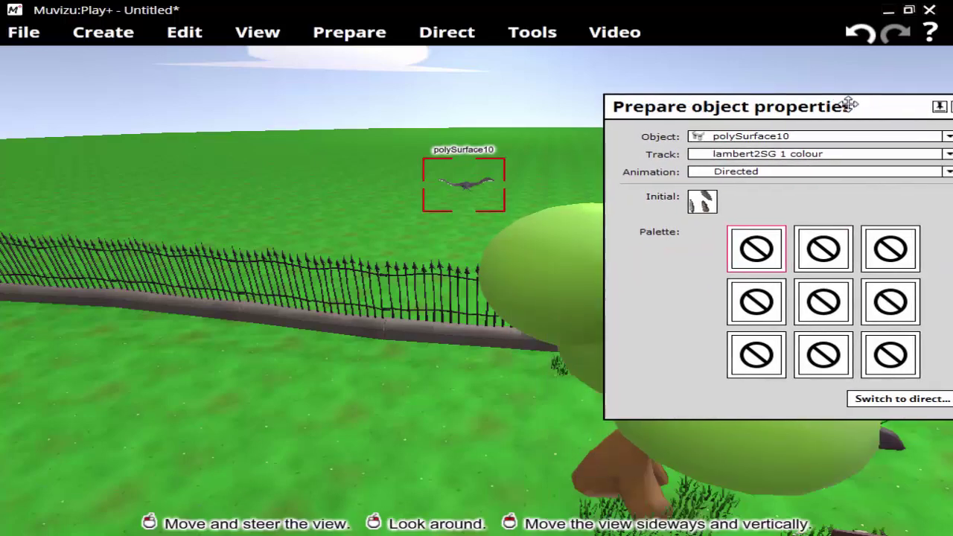
click(892, 402)
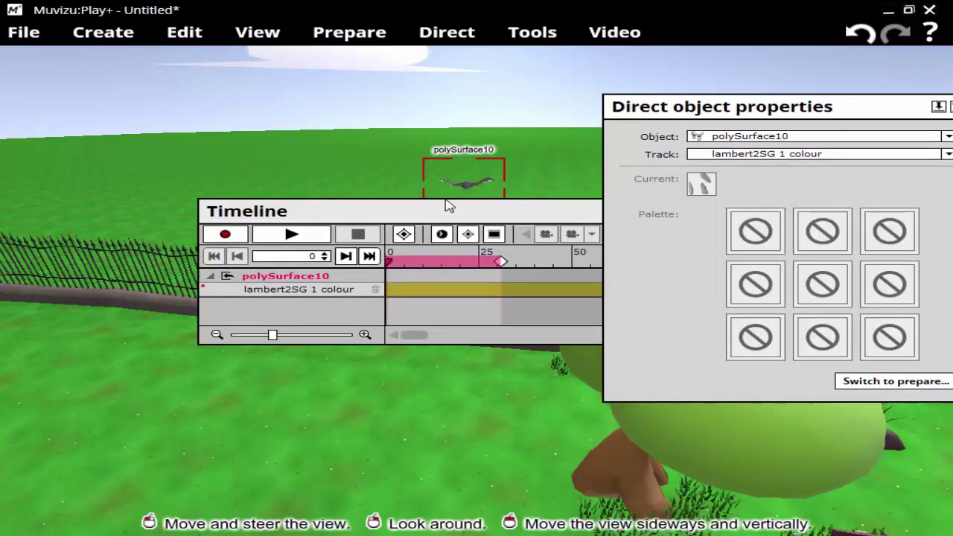
mouse_move(449, 207)
mouse_down()
mouse_move(453, 251)
mouse_move(503, 365)
mouse_up()
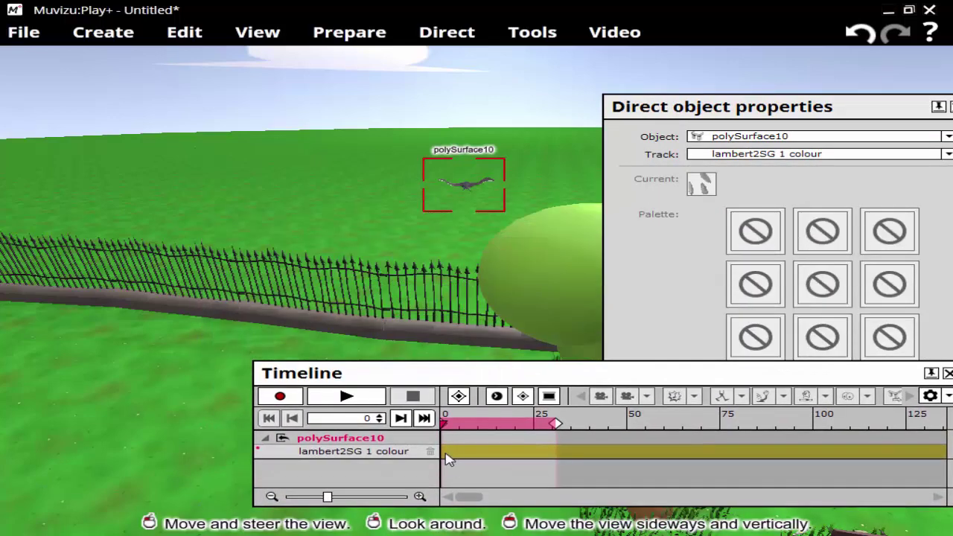
click(446, 425)
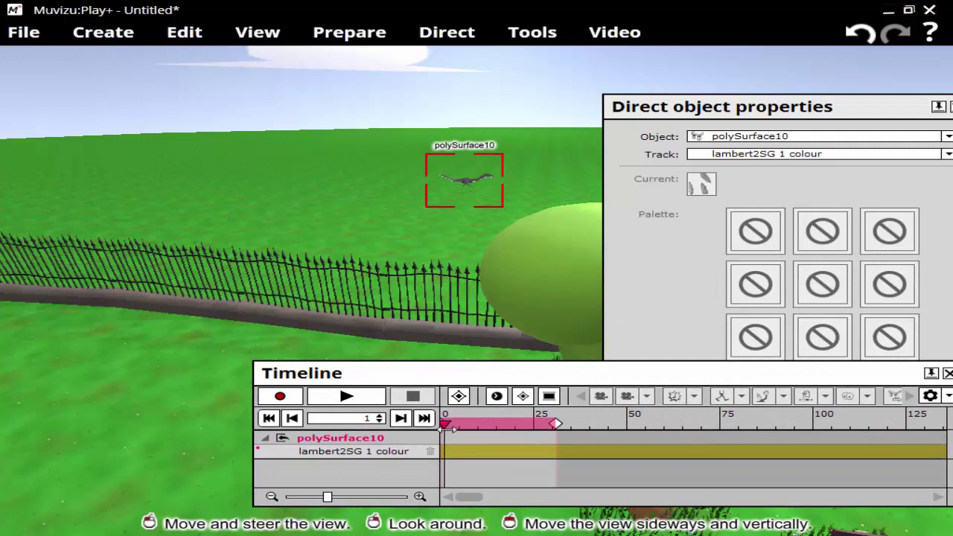
mouse_move(445, 426)
mouse_down()
mouse_move(550, 447)
mouse_move(409, 451)
mouse_up()
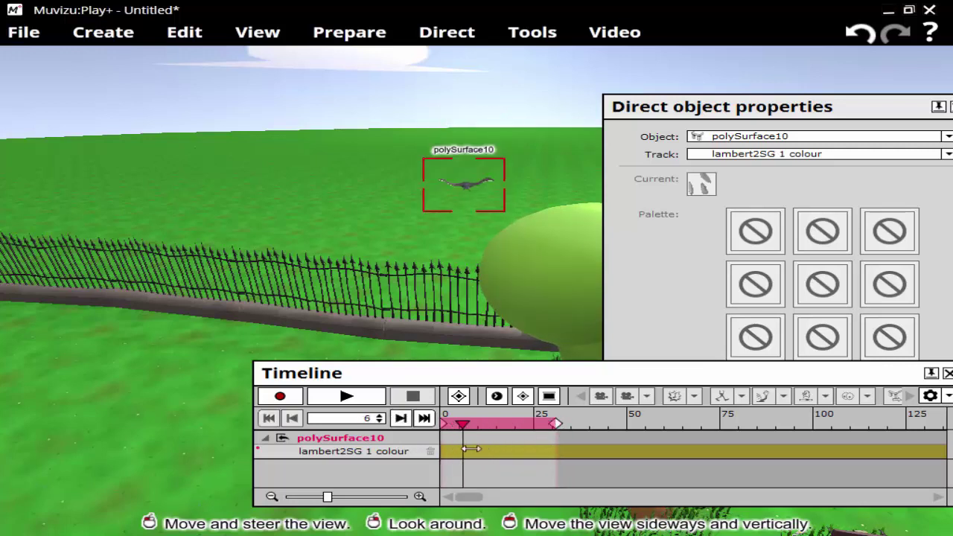
mouse_move(471, 449)
mouse_down()
mouse_move(568, 447)
mouse_move(432, 451)
mouse_move(551, 449)
mouse_move(452, 447)
mouse_up()
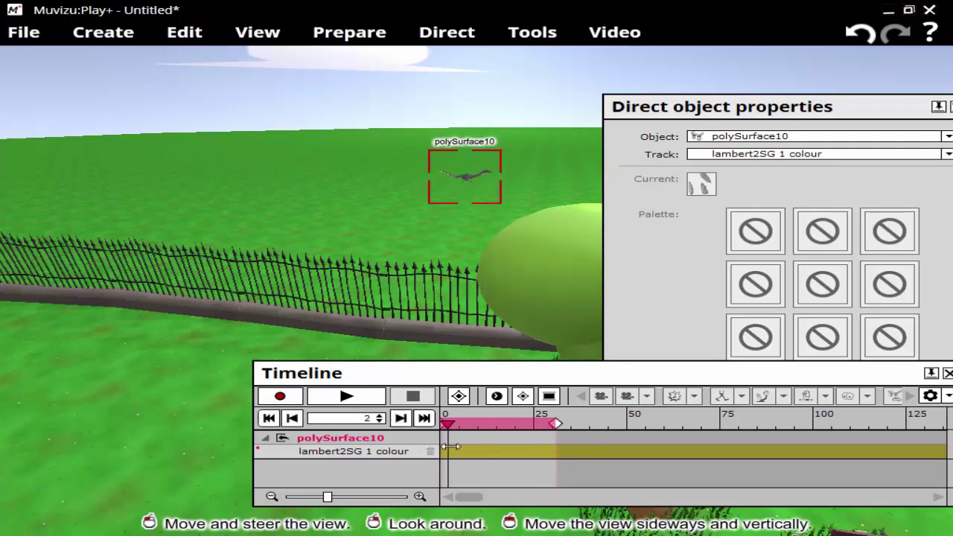
click(947, 373)
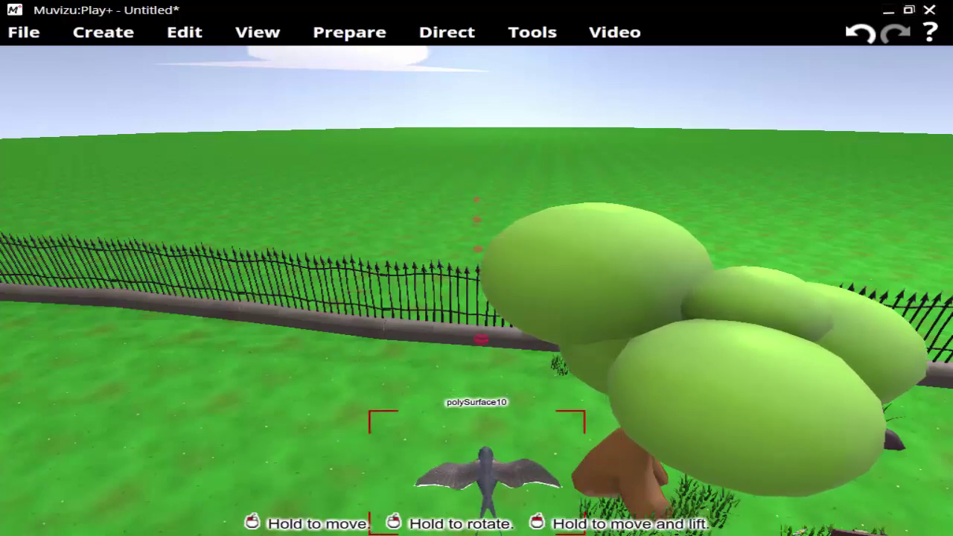
Step: Zoom out to see the whole park and check the bird's edit properties
scroll(486, 485, down, 2)
scroll(480, 491, down, 2)
scroll(471, 480, down, 2)
scroll(467, 416, down, 2)
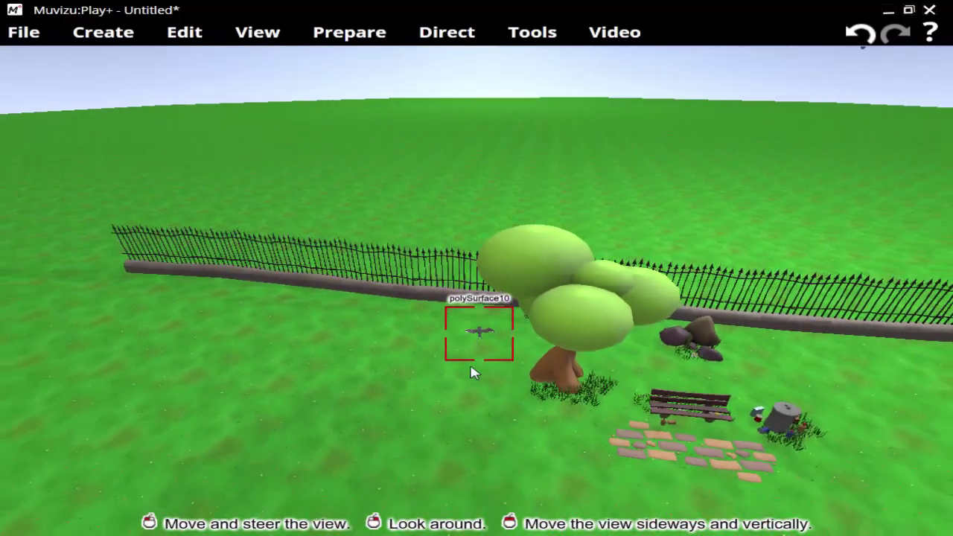
click(480, 326)
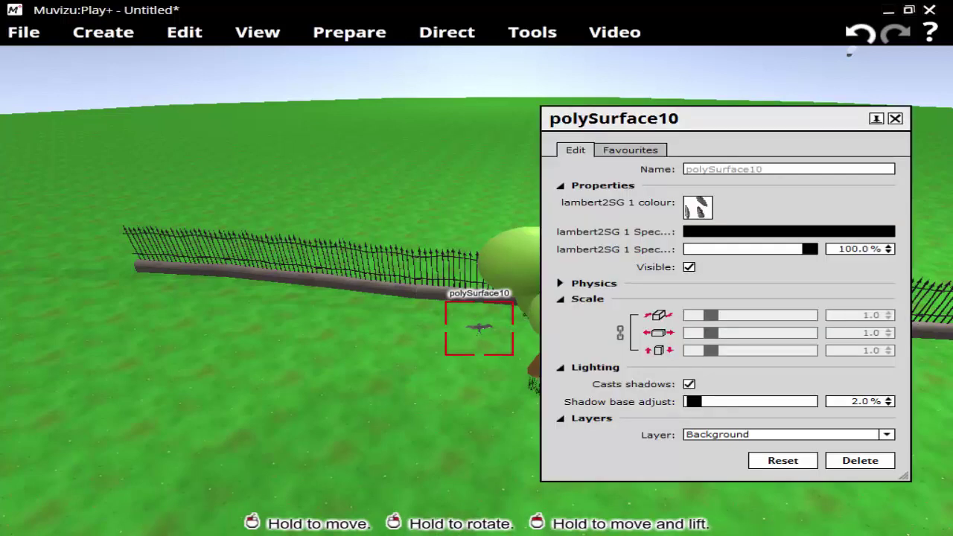
click(895, 119)
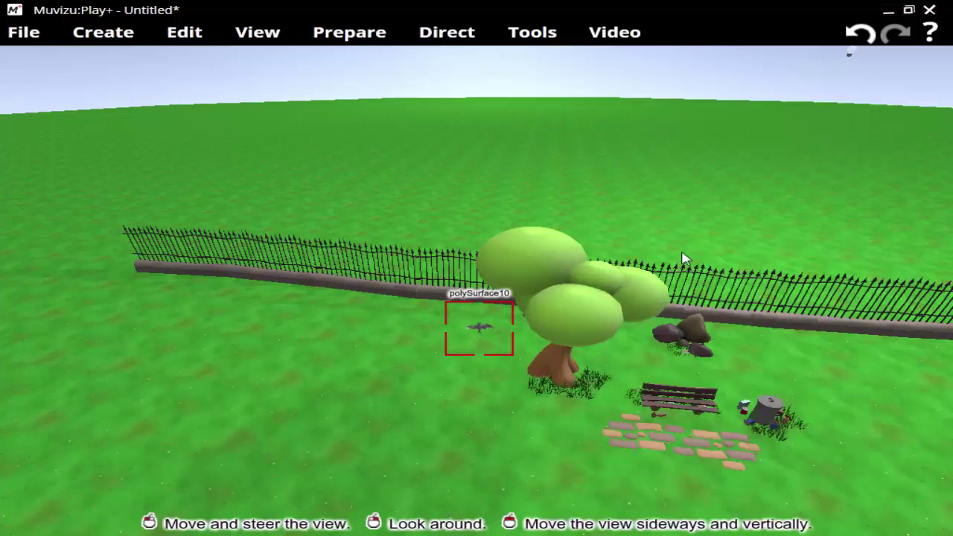
click(480, 327)
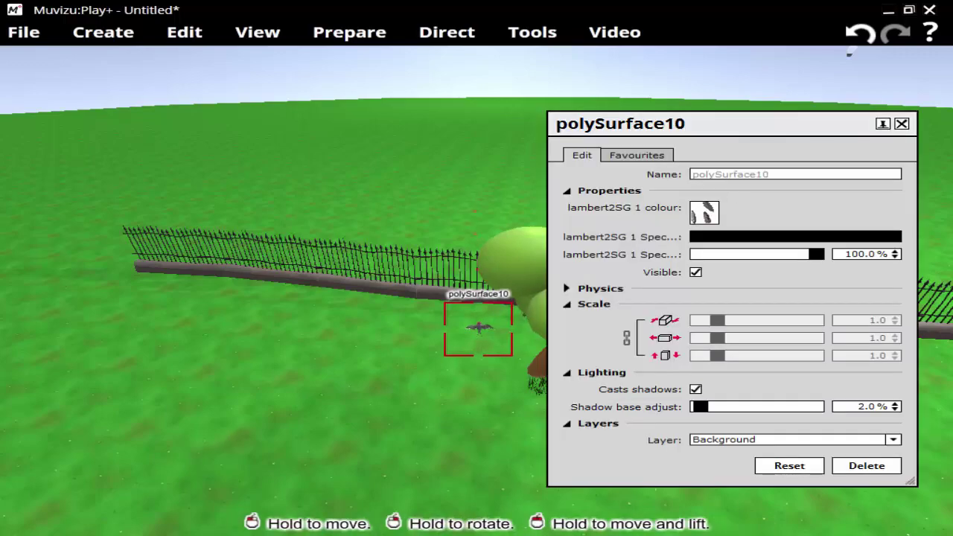
click(901, 123)
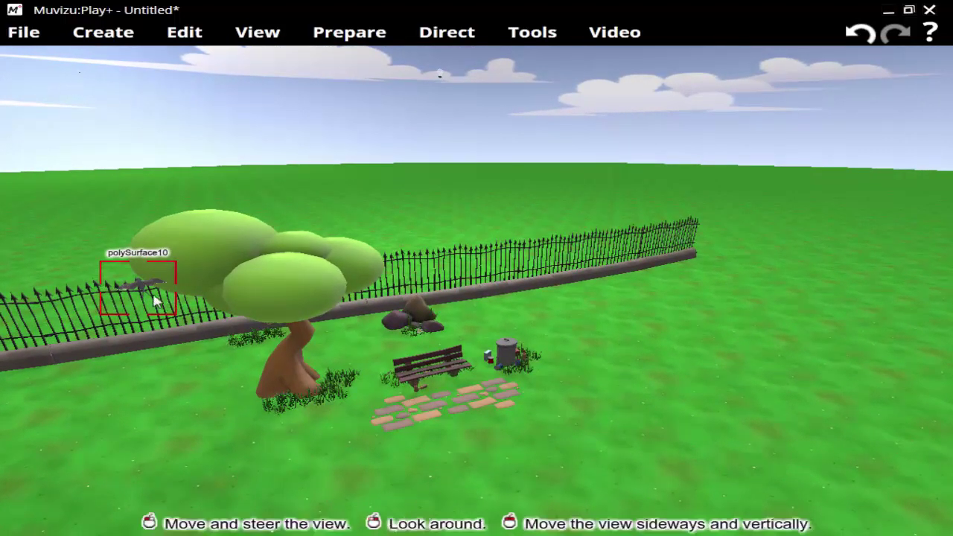
Step: Drag polySurface10 off the fence to the lower-right grass beside the bench
drag(144, 294, 822, 302)
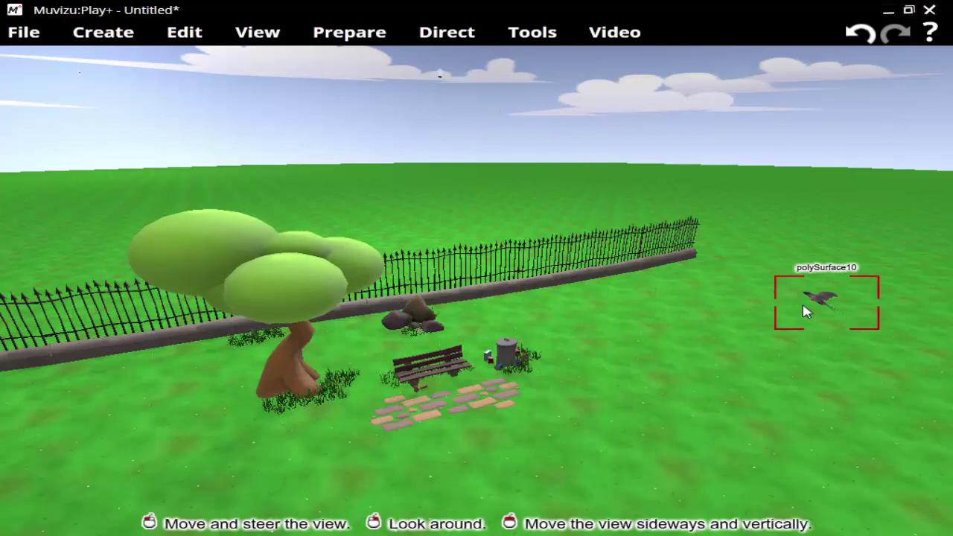
double_click(804, 311)
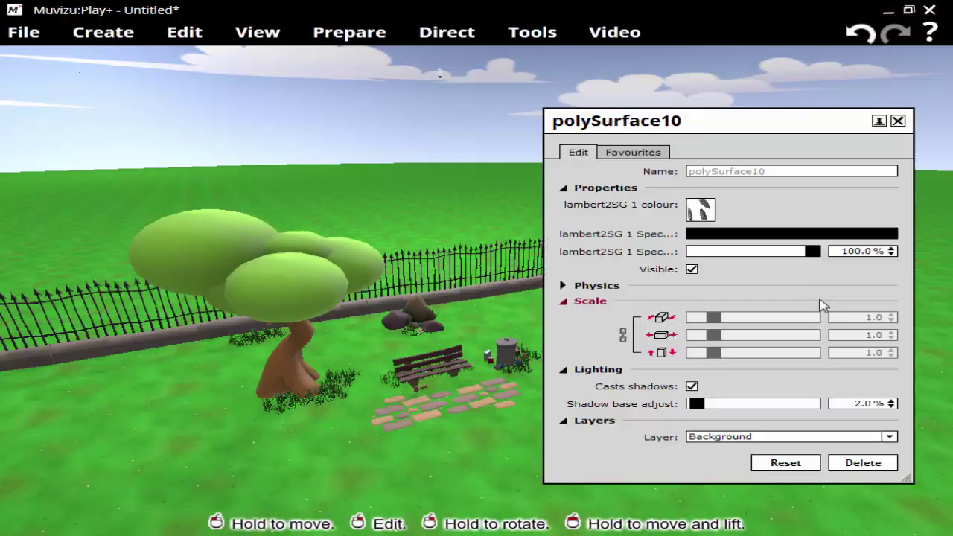
click(898, 121)
drag(819, 301, 802, 458)
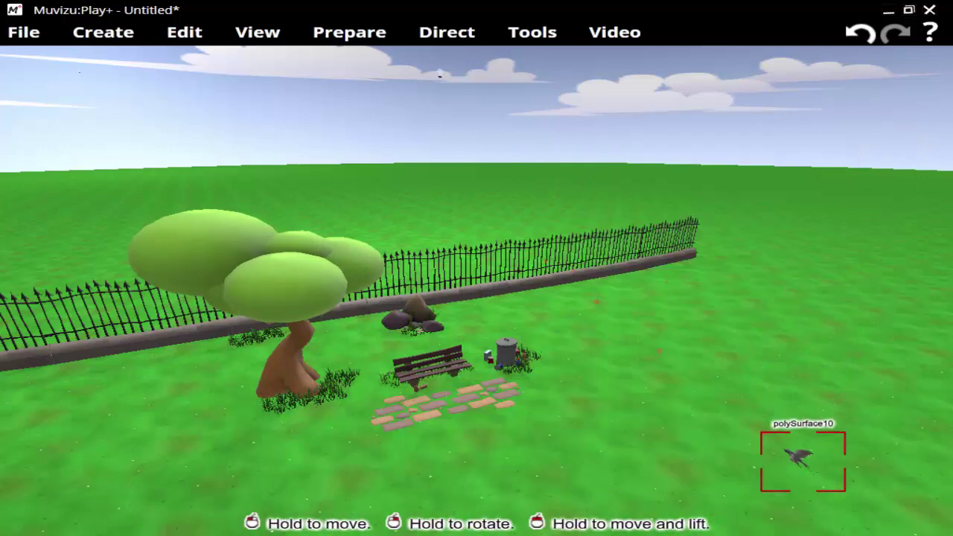
right_click(795, 457)
click(815, 272)
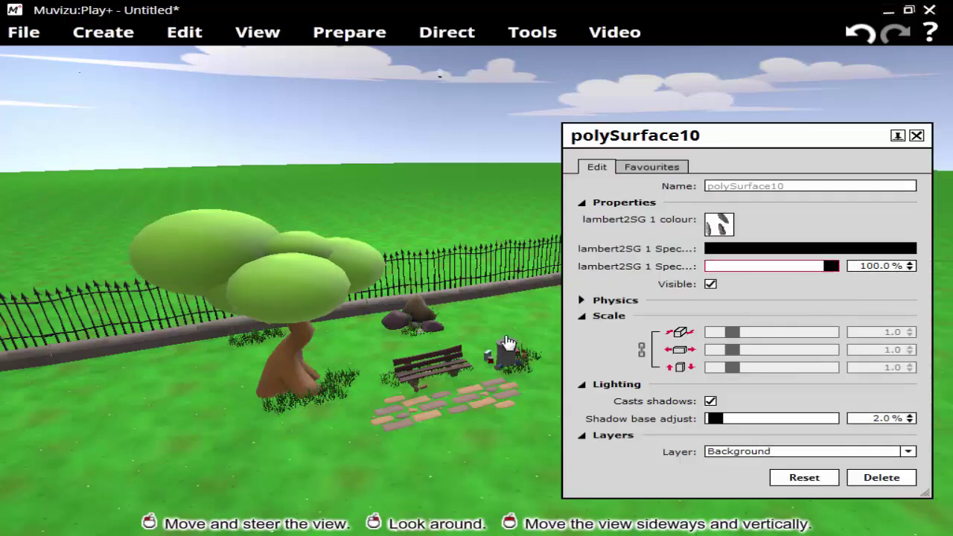
click(915, 135)
Step: Open the bird's Prepare properties and confirm its Directed animation mode
right_click(796, 462)
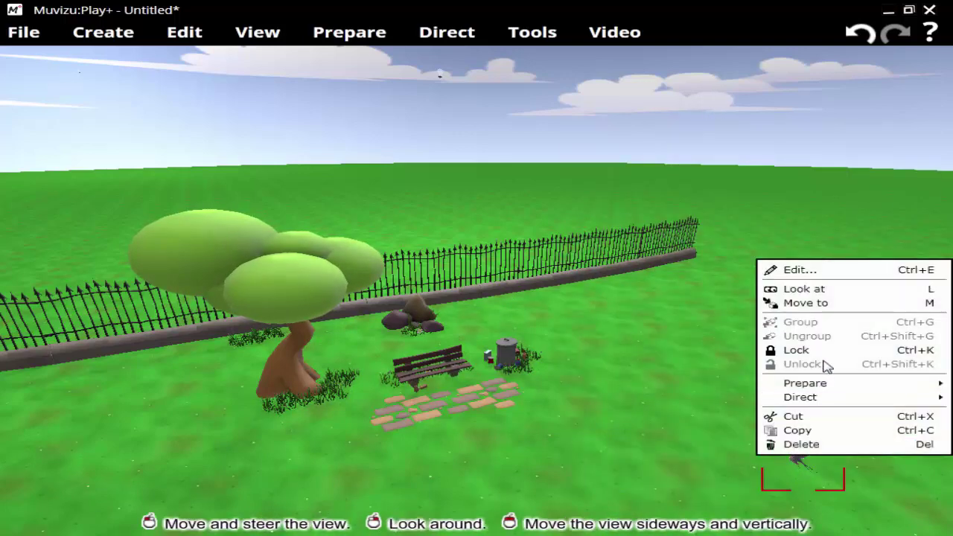
mouse_move(849, 383)
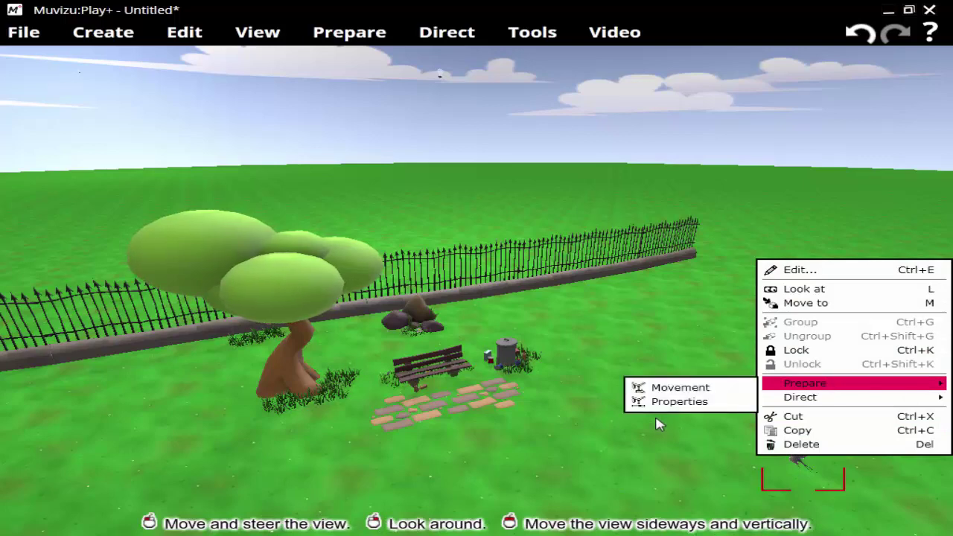
click(672, 400)
mouse_move(778, 110)
mouse_down()
mouse_move(766, 3)
mouse_move(764, 18)
mouse_up()
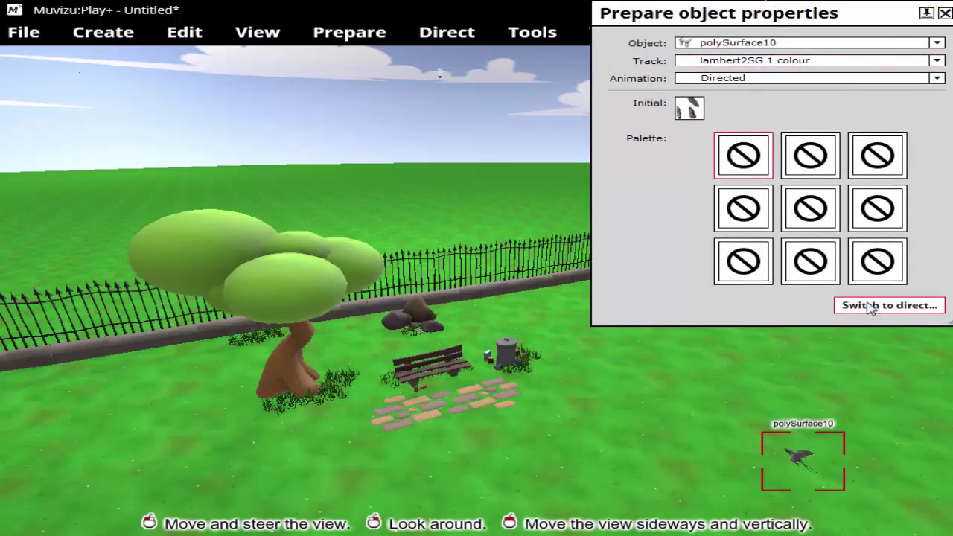
click(795, 79)
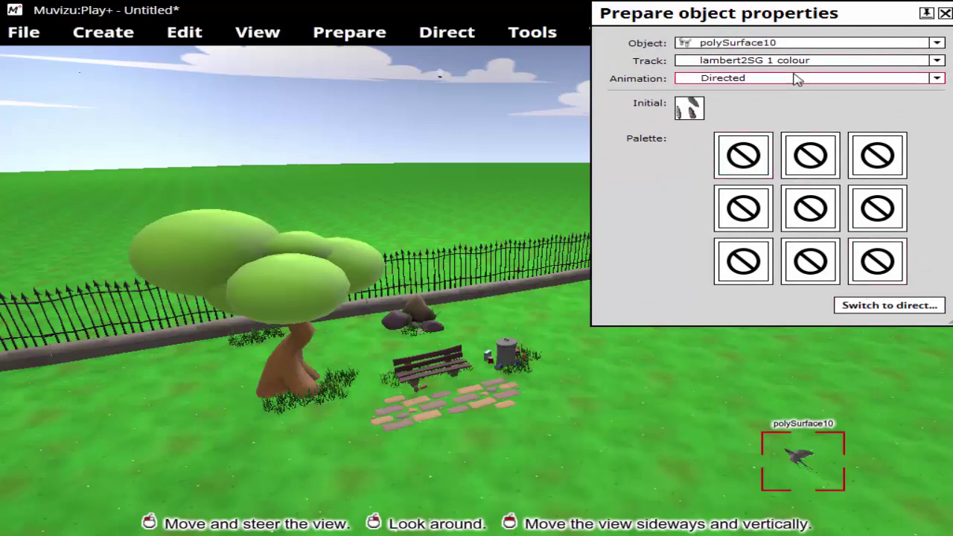
Step: Switch to directing and scrub the Timeline to about frame 15, then close the panels
click(920, 308)
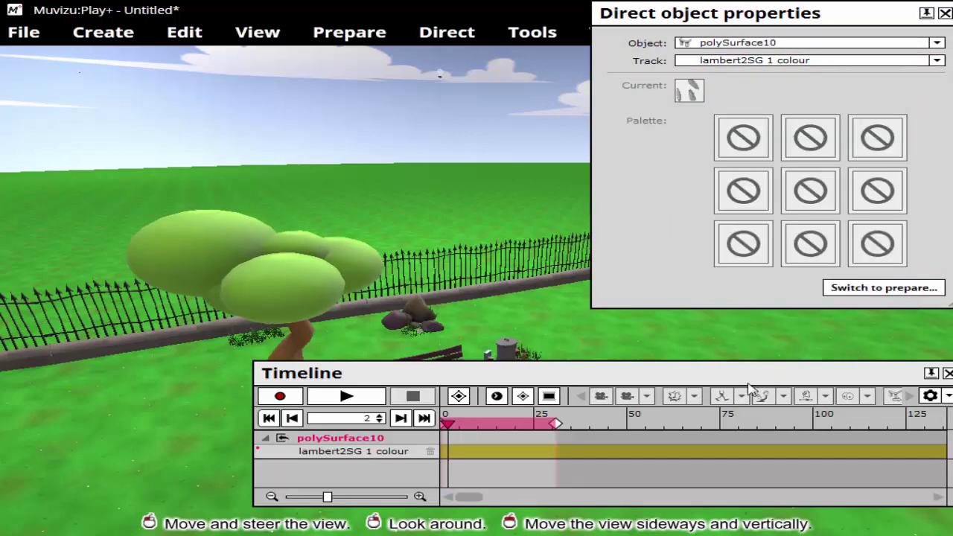
drag(733, 373, 405, 441)
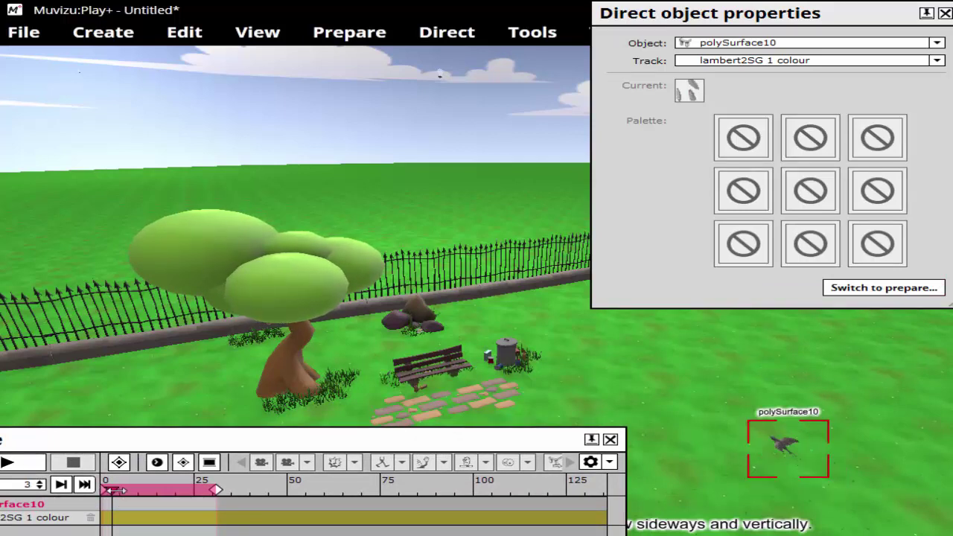
mouse_move(112, 490)
mouse_down()
mouse_move(190, 503)
mouse_move(140, 494)
mouse_move(157, 495)
mouse_up()
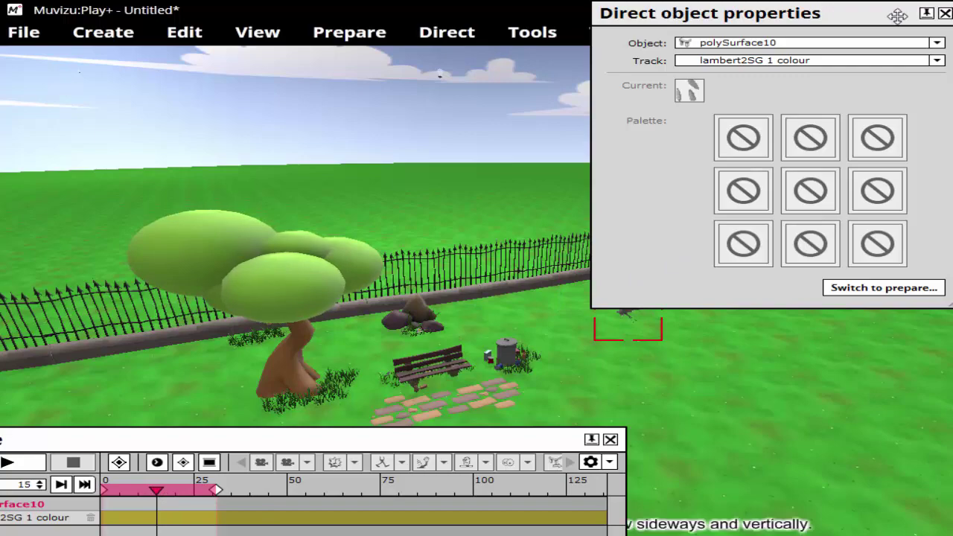
click(944, 13)
Step: Dolly the camera in and slide it right, then select the swallow for a close view
scroll(652, 325, up, 3)
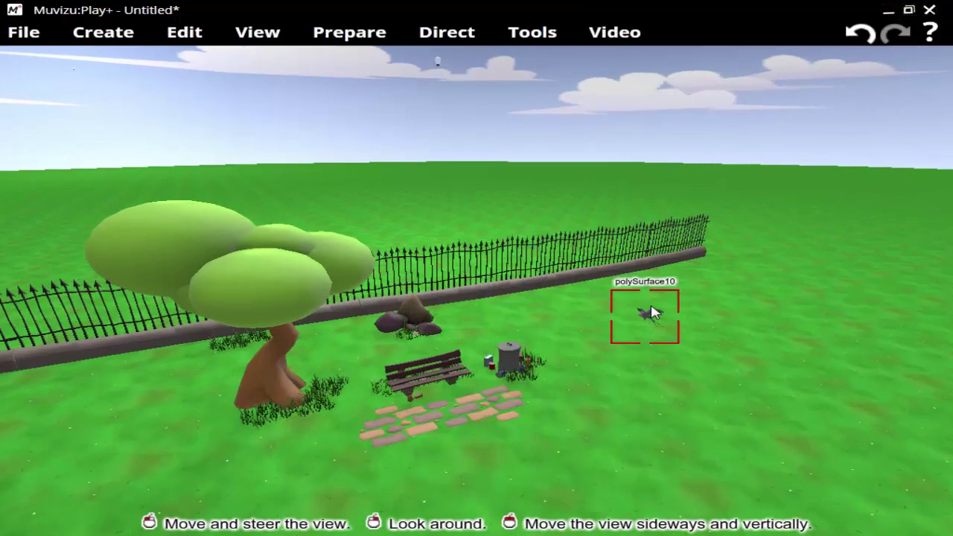
scroll(650, 310, up, 3)
scroll(653, 310, up, 3)
scroll(905, 344, up, 2)
scroll(886, 335, down, 2)
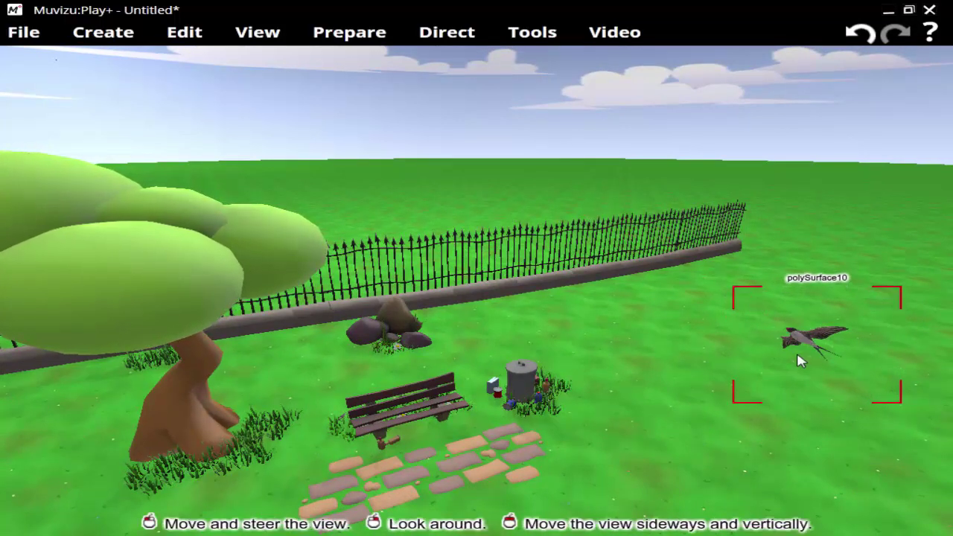
drag(811, 398, 836, 379)
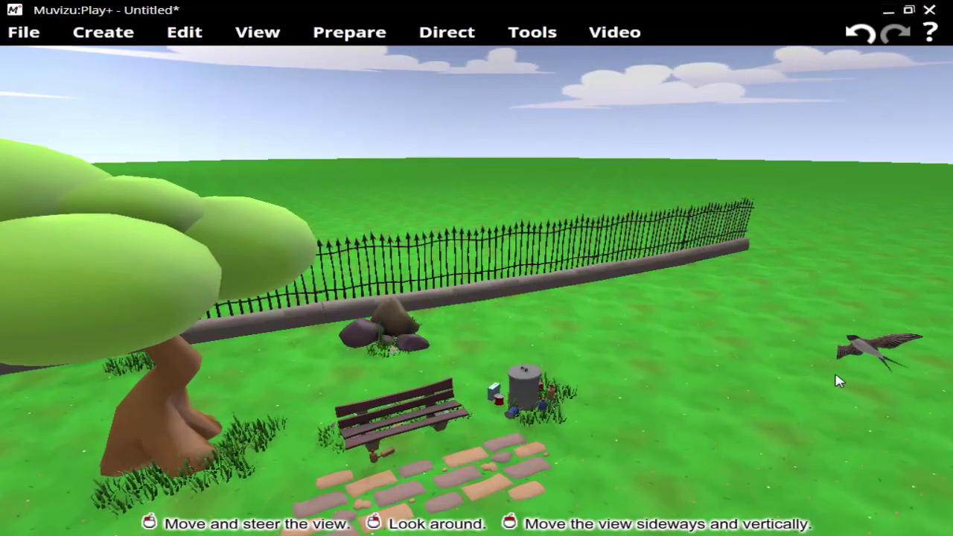
key(Right)
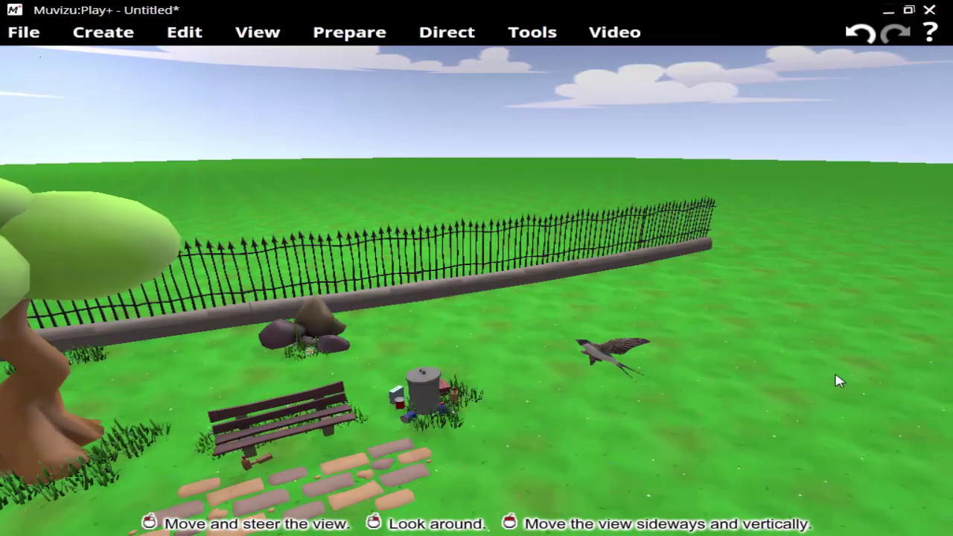
click(592, 352)
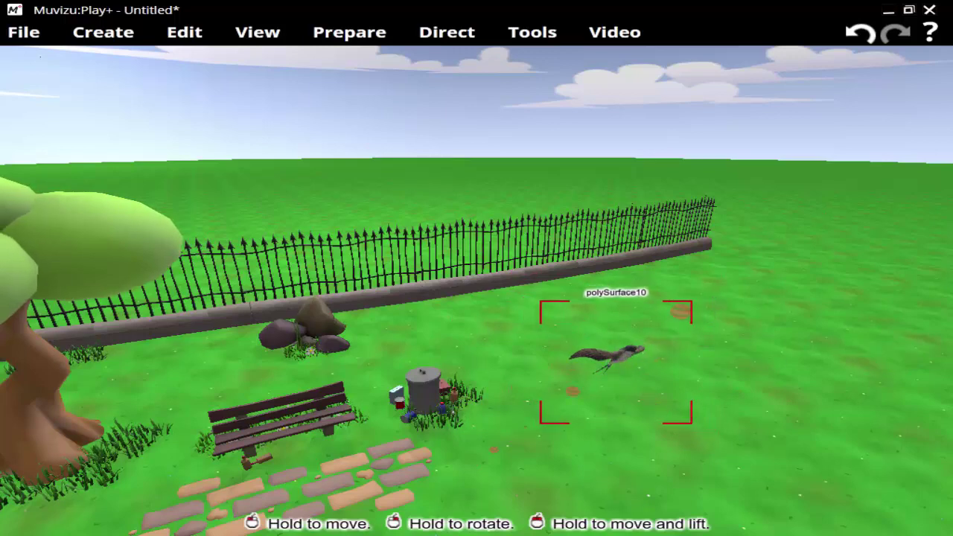
scroll(637, 393, up, 2)
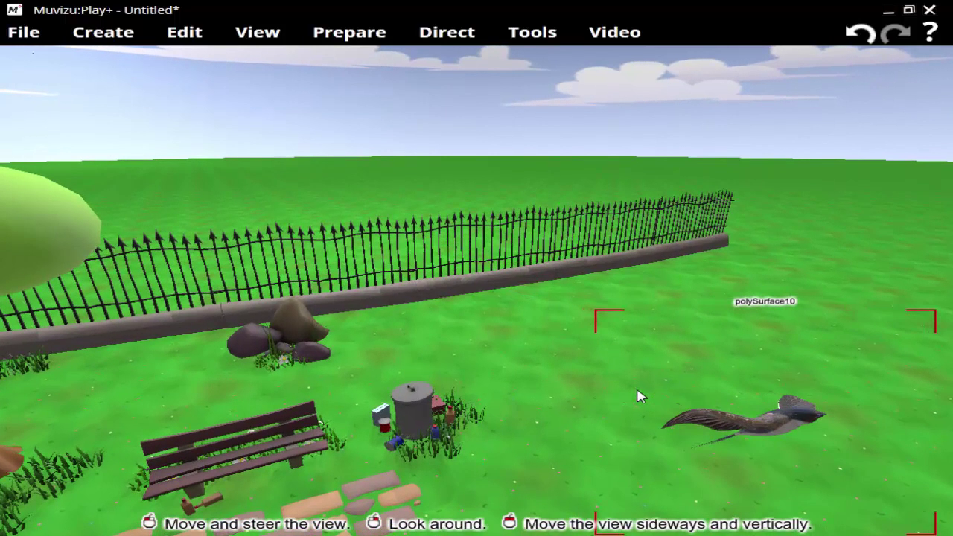